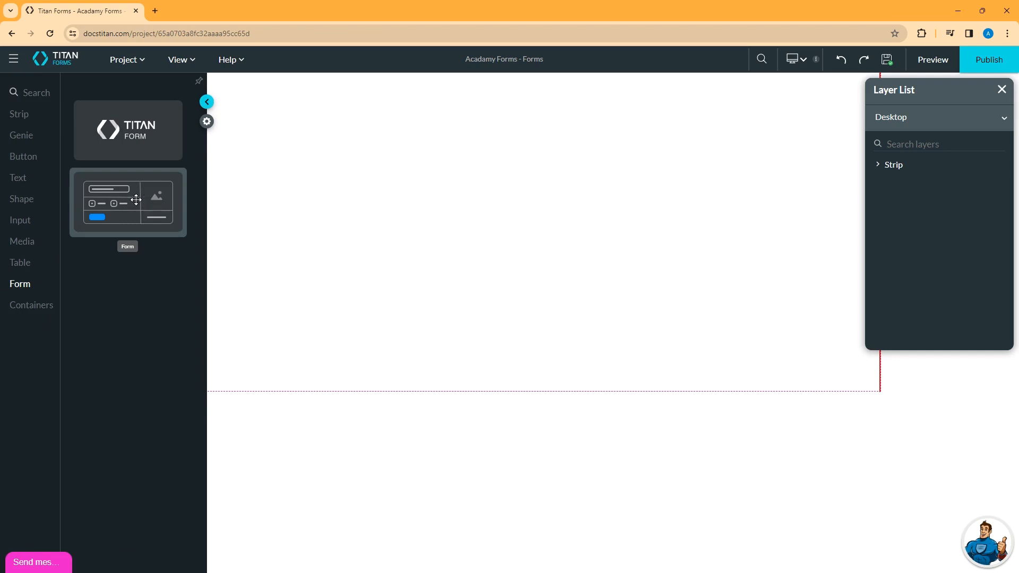
Insert a form with 2 columns, 3 rows and 10 px row spacing, and extend it by one column and one row.
drag(136, 200, 423, 173)
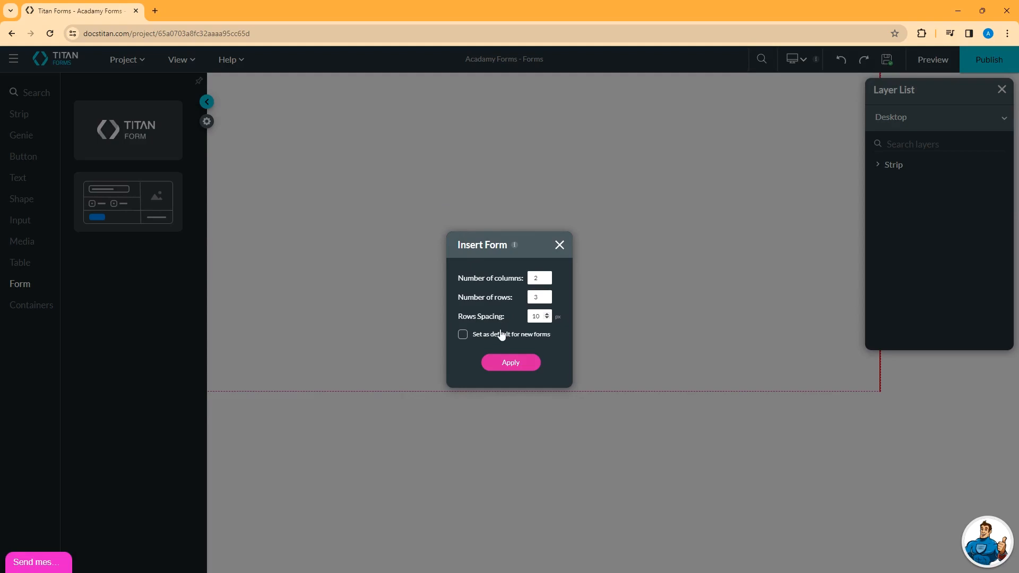
click(504, 362)
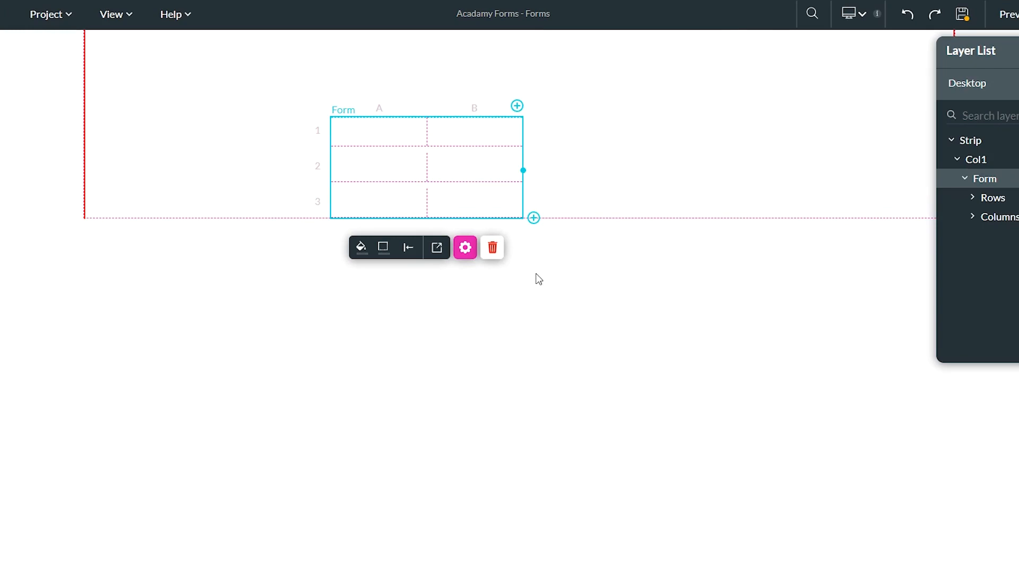
click(517, 107)
click(535, 219)
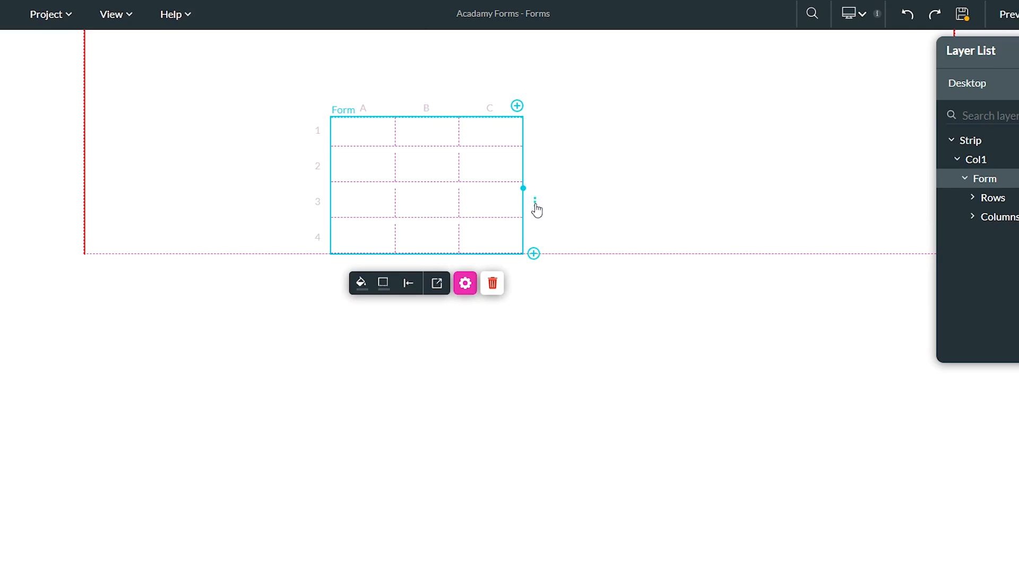
Delete the third row of the form.
click(535, 206)
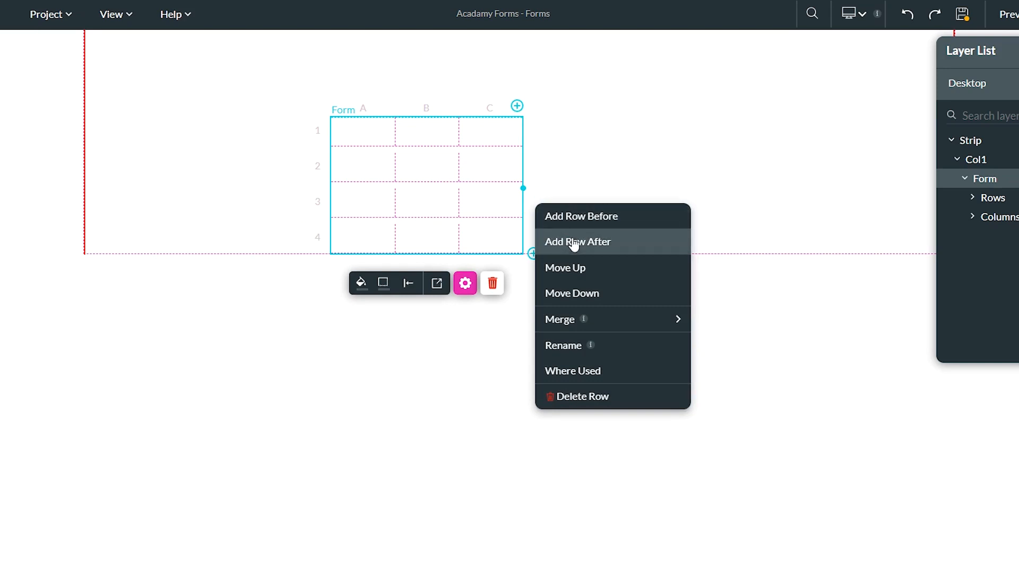
click(593, 395)
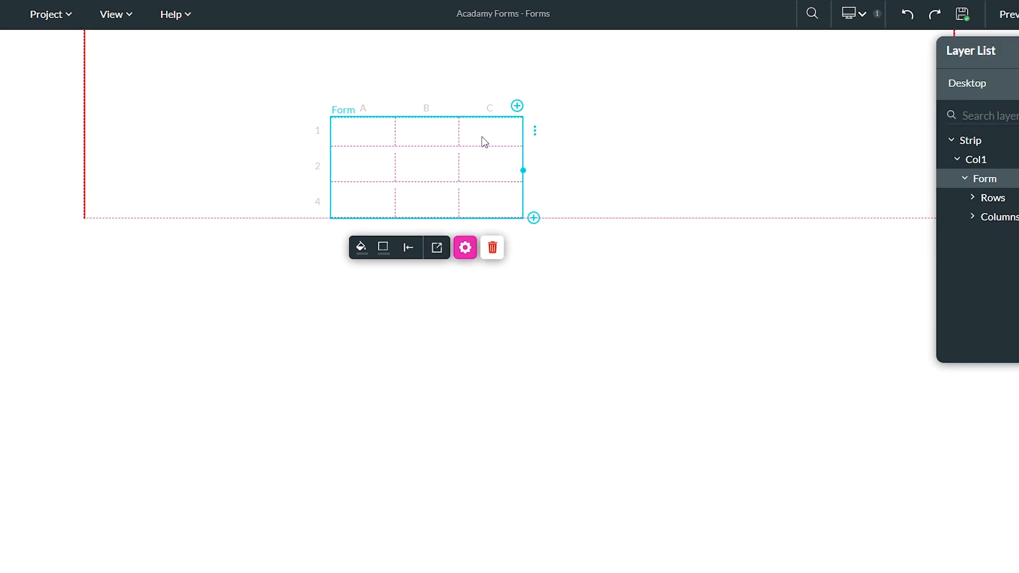
Add a button element over column C in the form's first row.
click(17, 98)
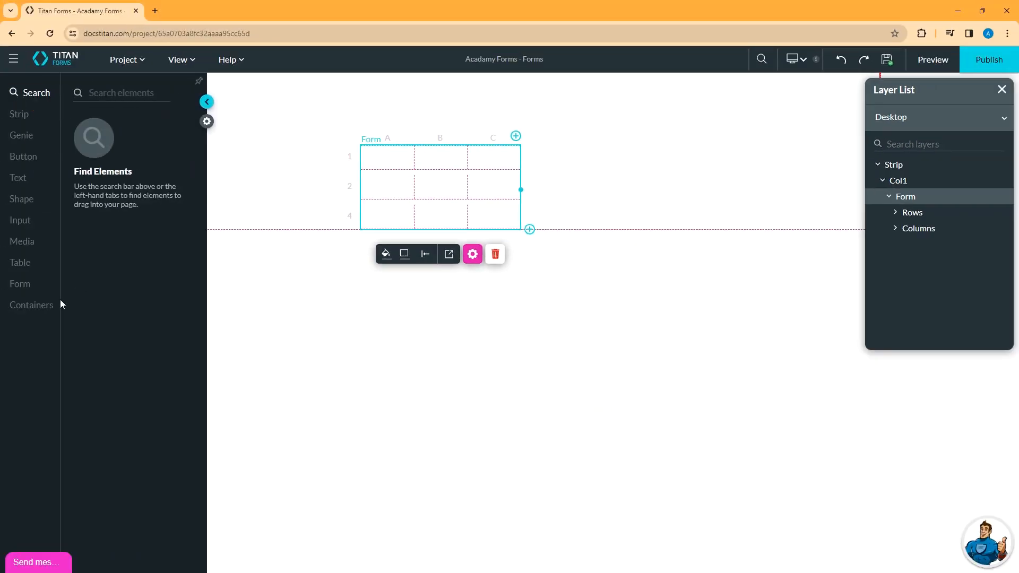
click(23, 156)
drag(121, 123, 527, 164)
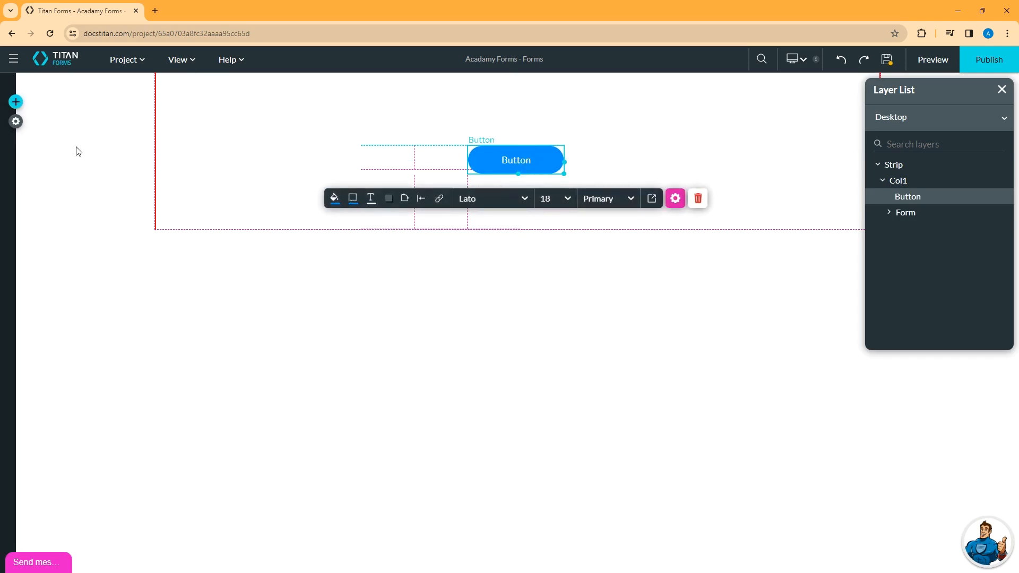
Add a text field to the column A cell of the form's last row.
click(16, 102)
click(47, 220)
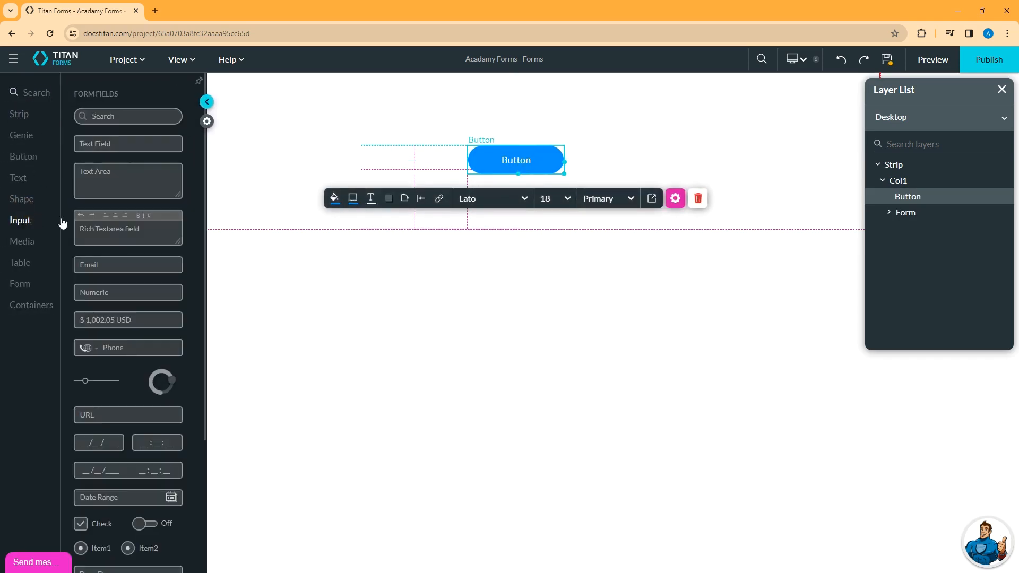
drag(104, 144, 384, 221)
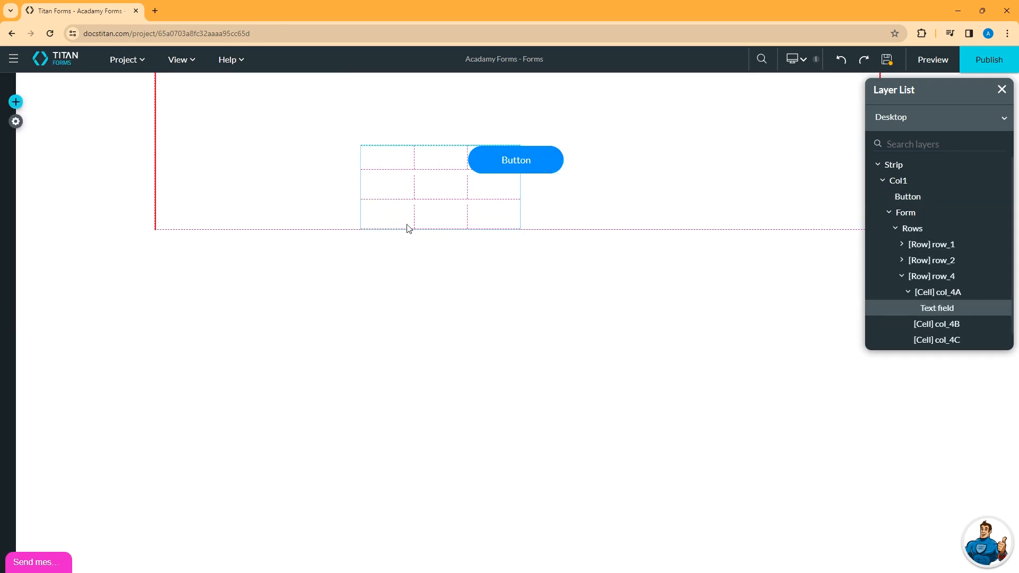
Widen the form so it extends past the button, and place the button inside the first row's column C cell.
click(518, 187)
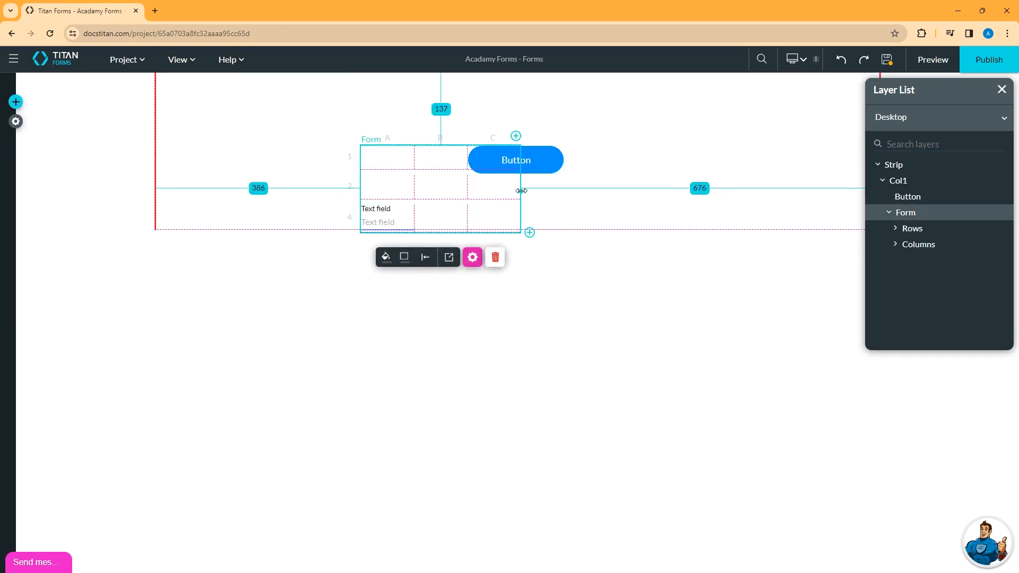
drag(521, 191, 580, 192)
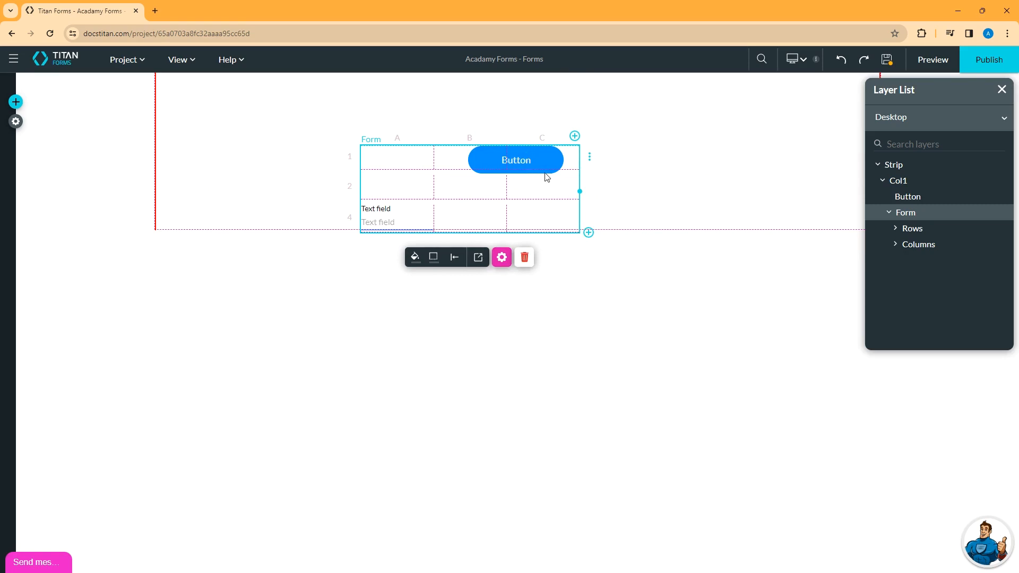
drag(515, 165, 502, 167)
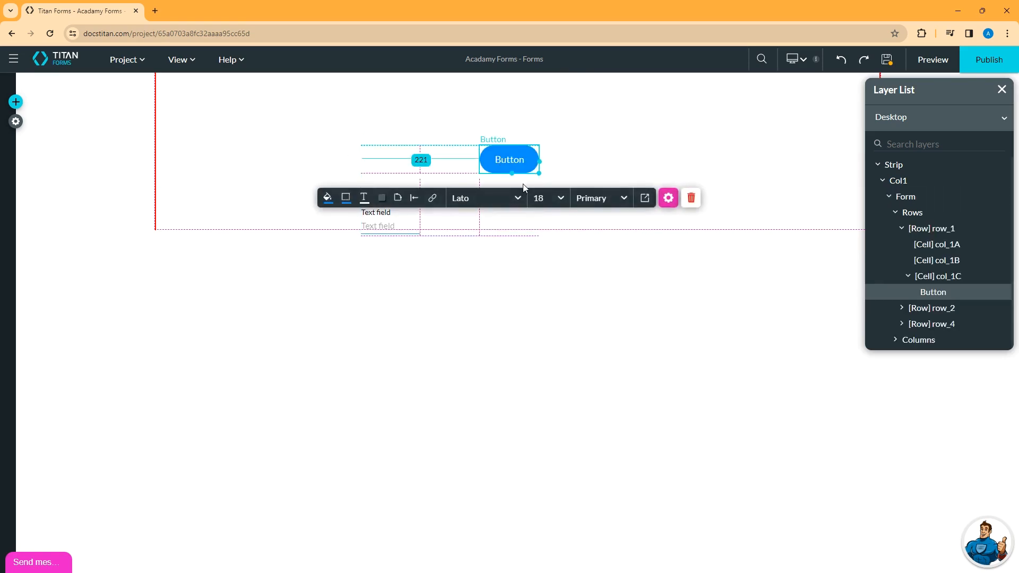
Merge all cells of the form's first row.
click(526, 215)
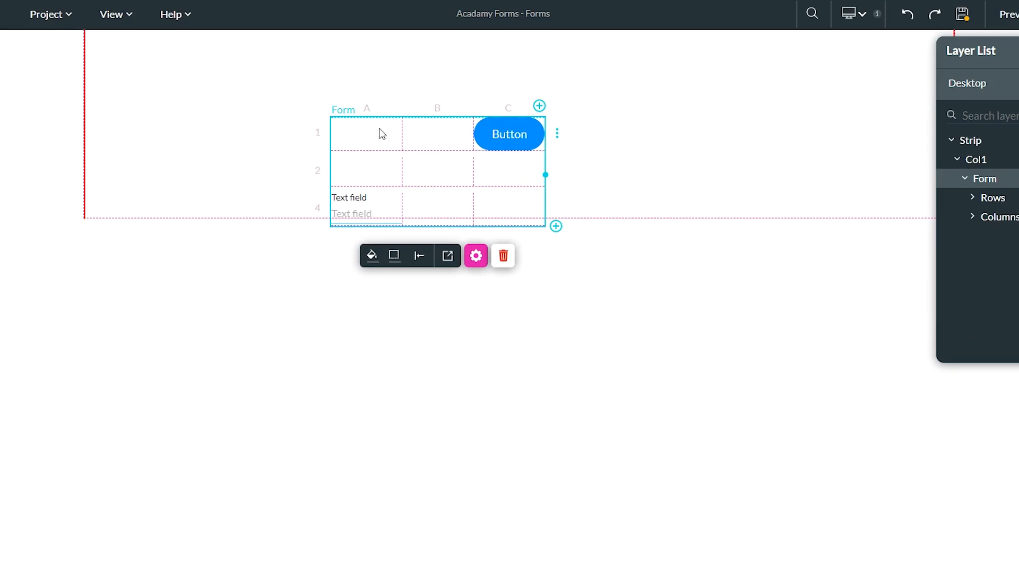
click(556, 135)
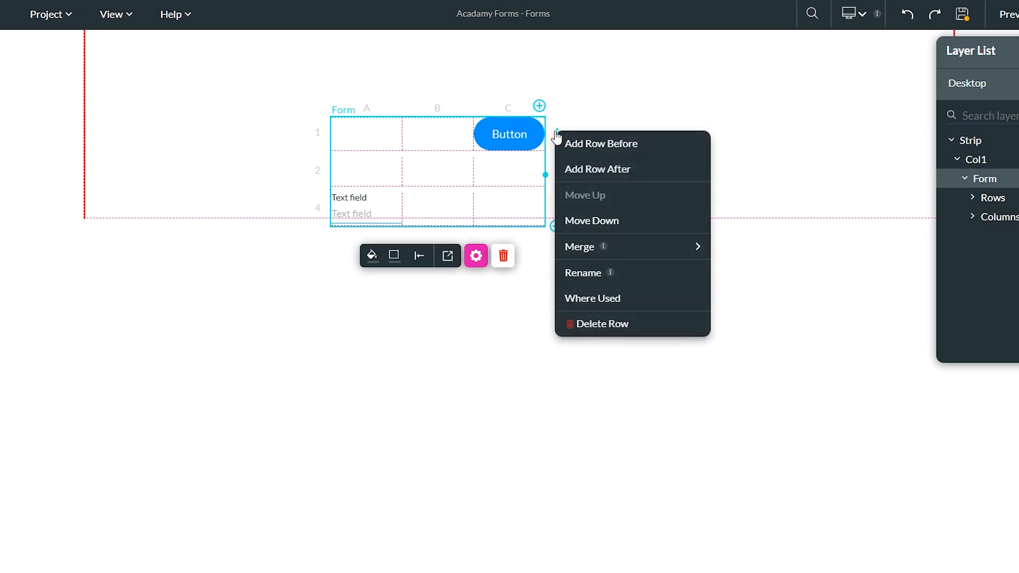
mouse_move(658, 248)
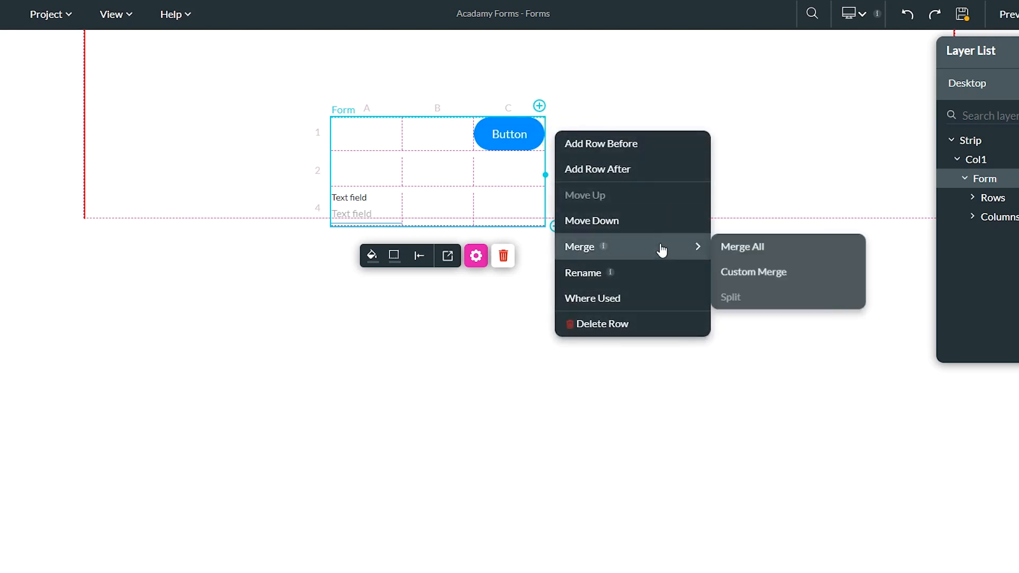
click(764, 250)
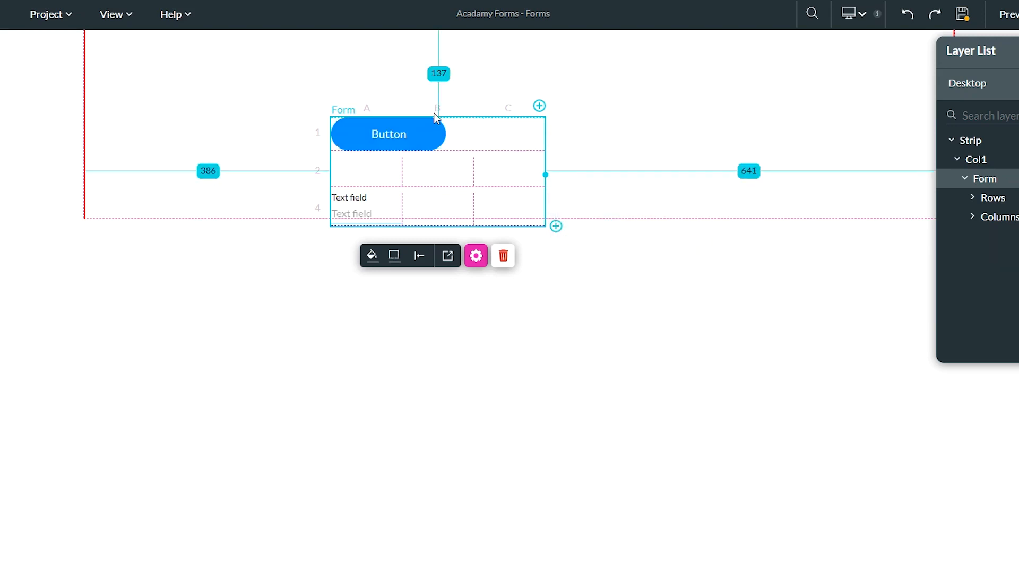
Align the button to the centre of the merged first row.
click(499, 137)
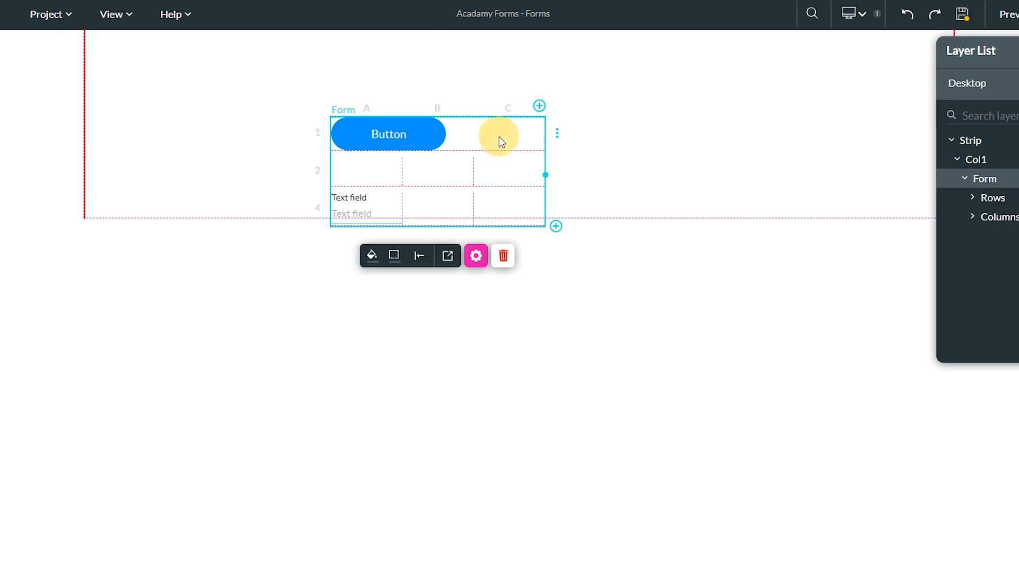
click(398, 139)
click(277, 181)
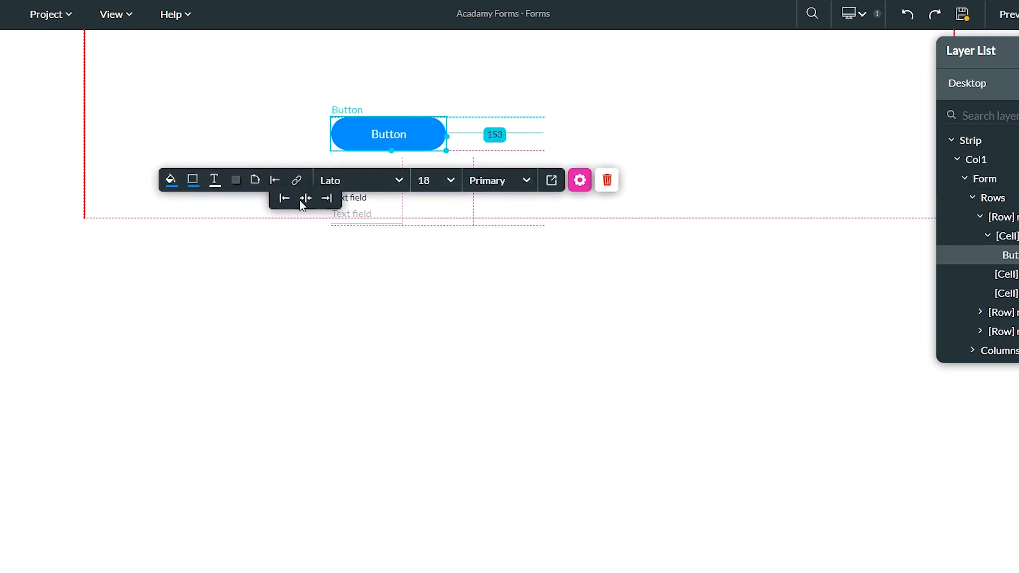
click(303, 198)
Custom-merge the first two cells of the form's last row as merge group 1.
click(495, 220)
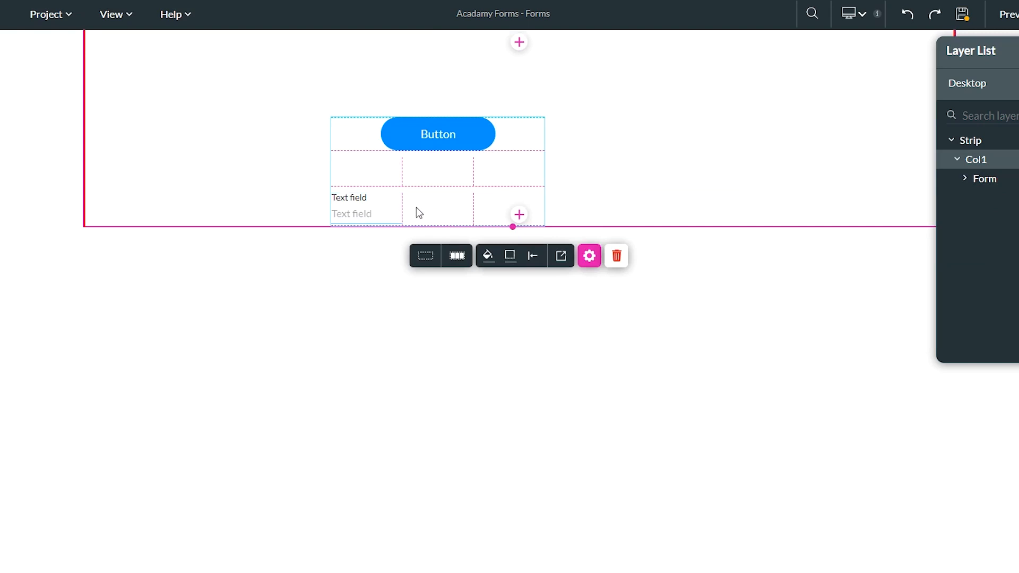
click(494, 210)
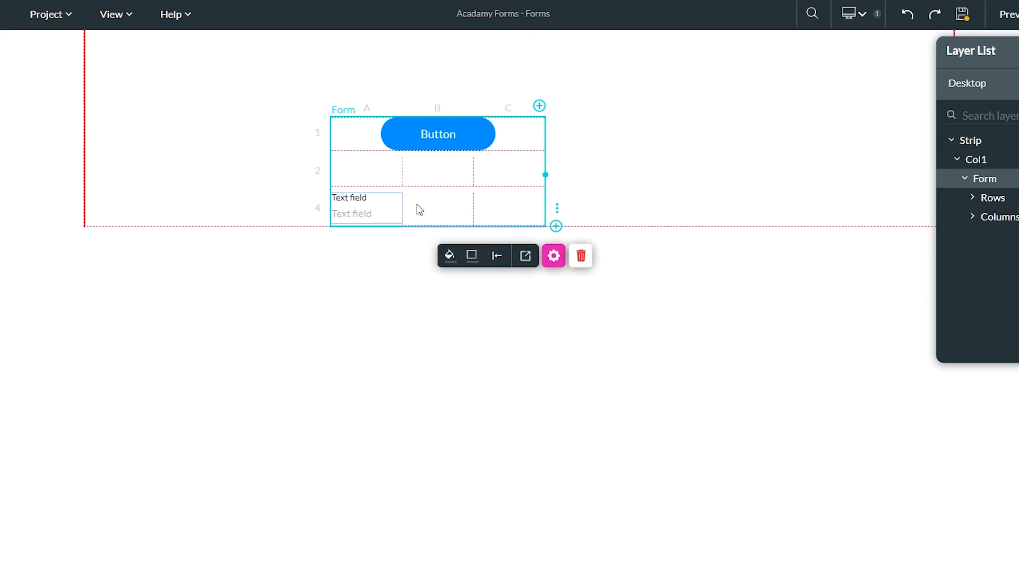
click(558, 211)
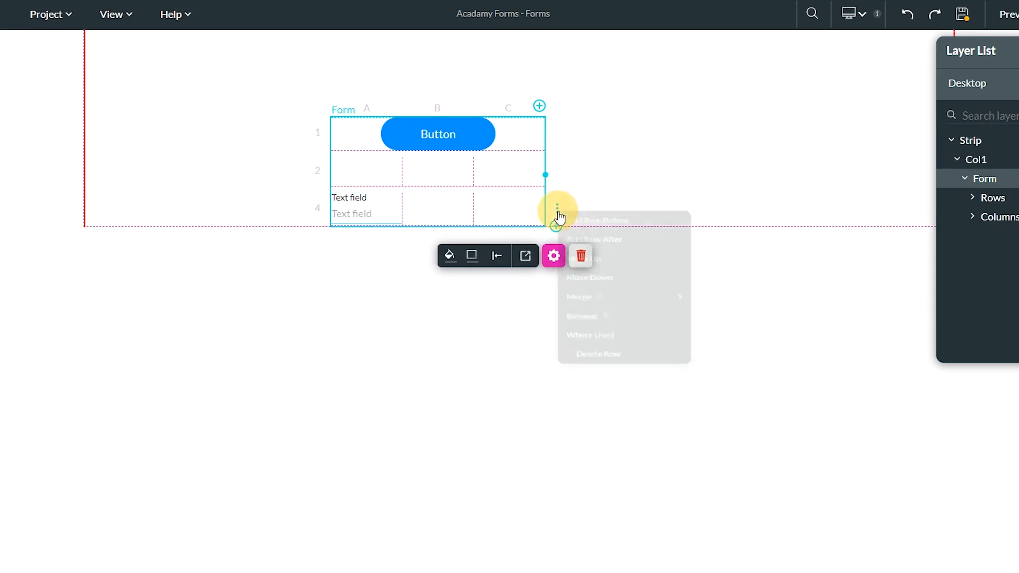
mouse_move(632, 327)
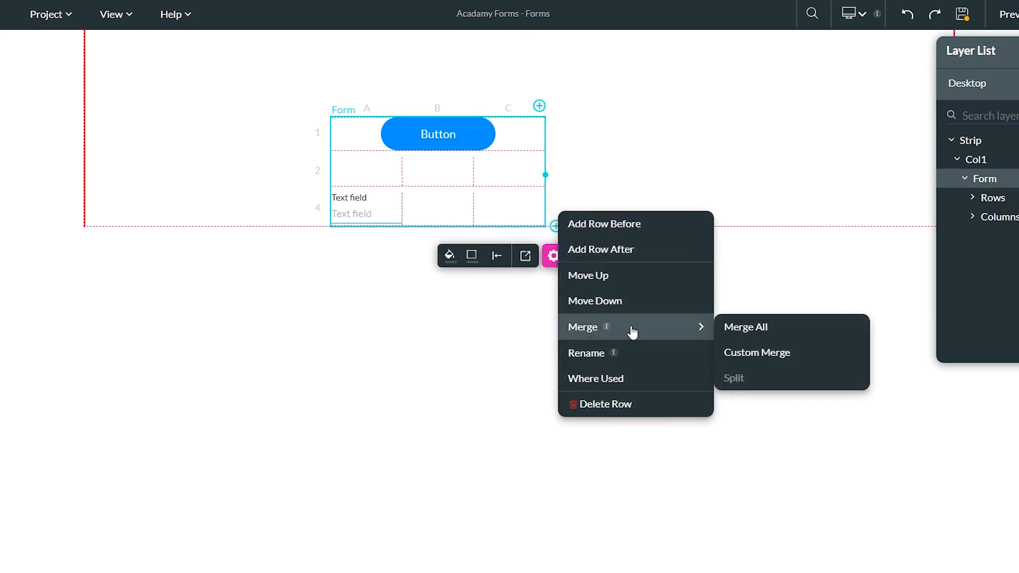
click(736, 354)
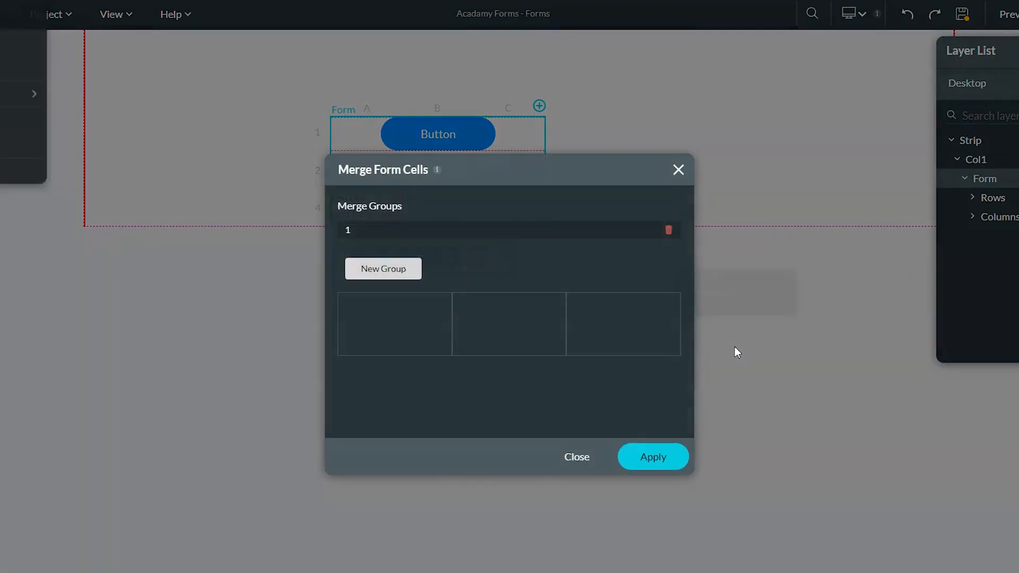
click(412, 316)
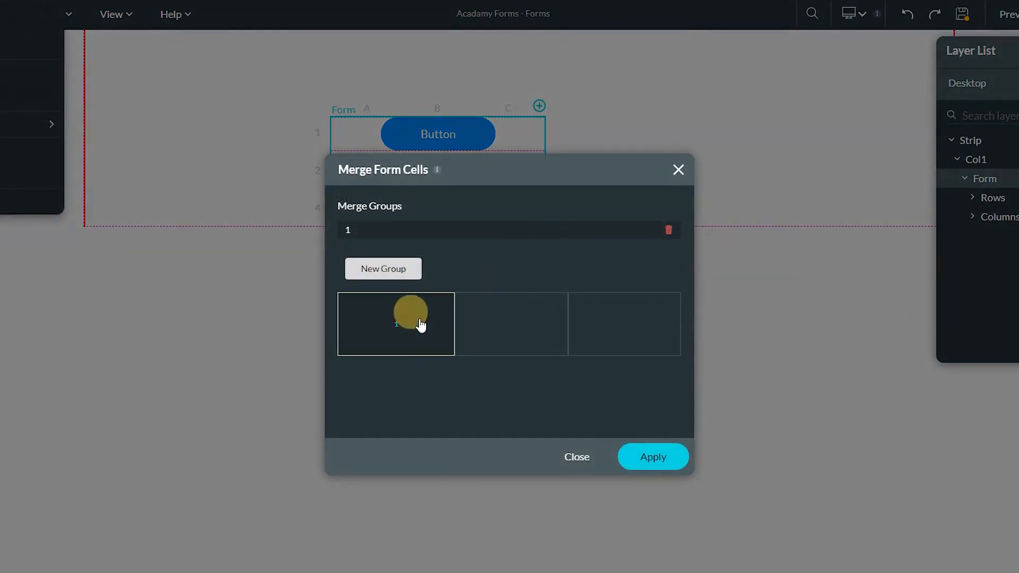
click(500, 326)
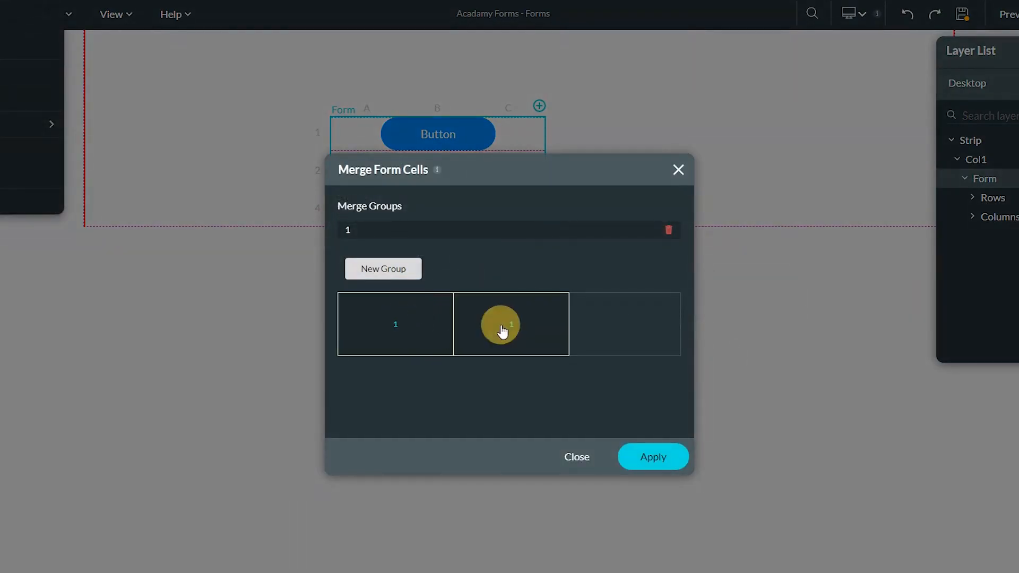
click(652, 456)
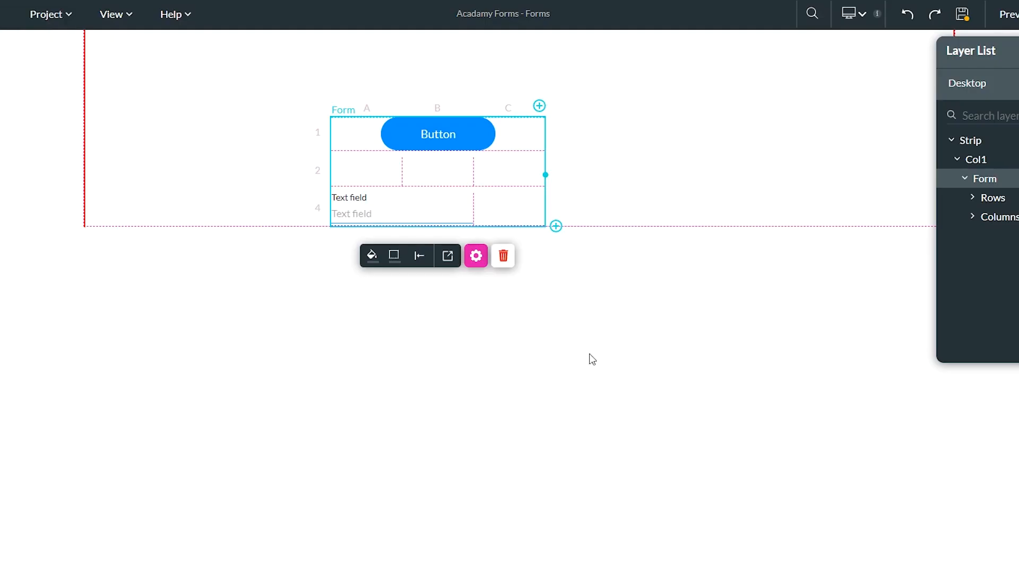
Split the merged cells in the form's last row and deselect the form.
click(431, 206)
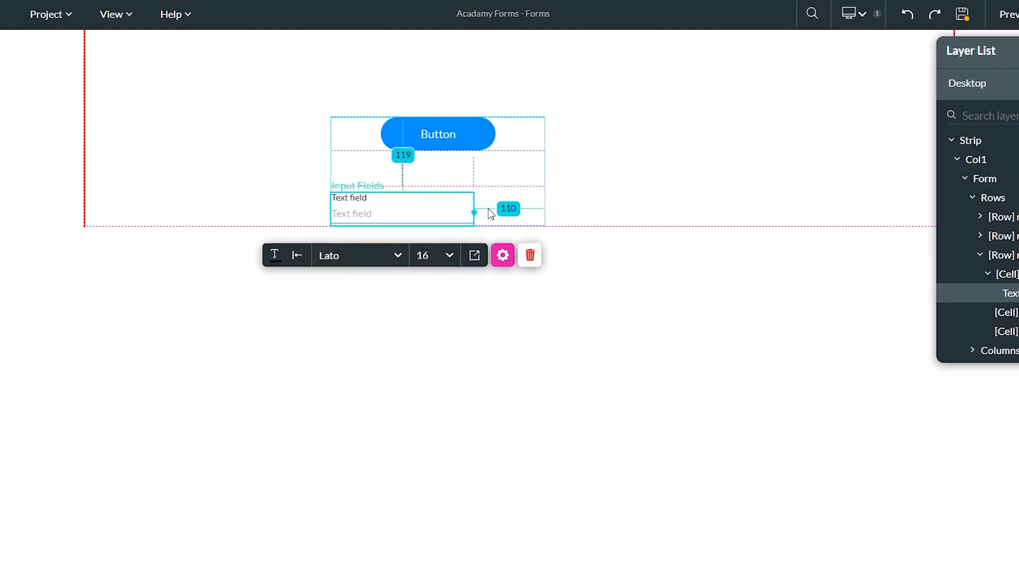
click(434, 210)
click(494, 210)
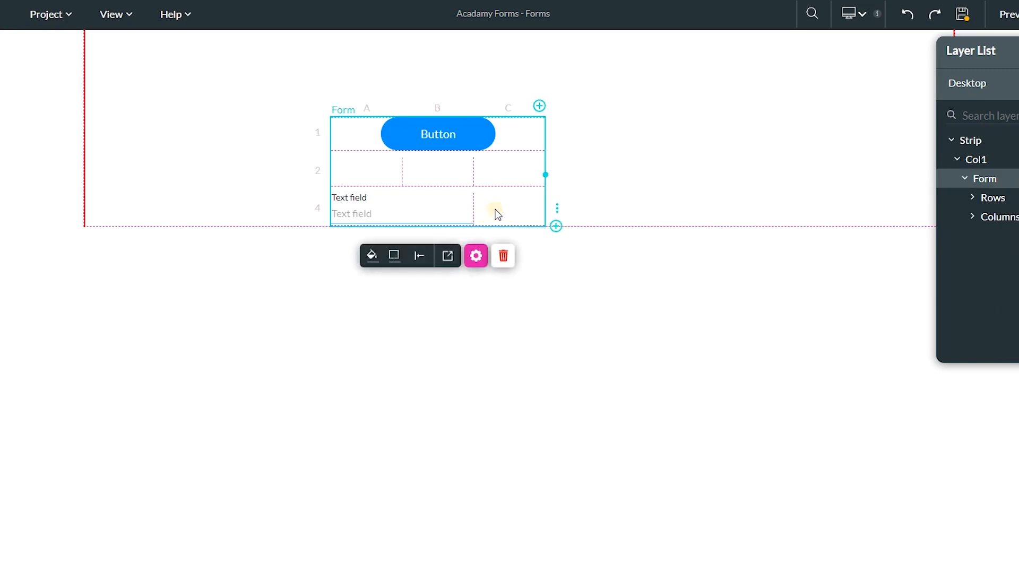
click(559, 211)
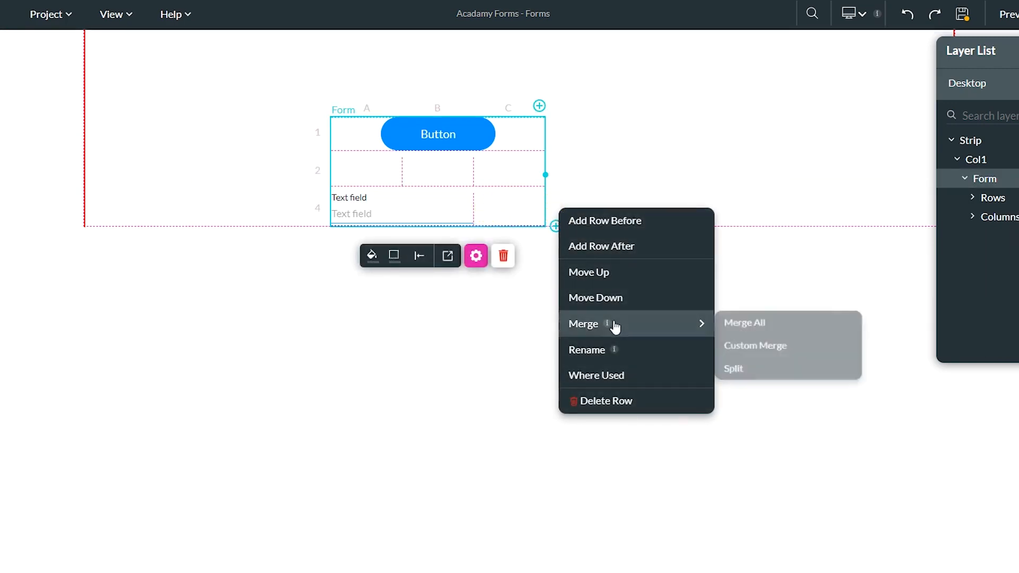
mouse_move(690, 324)
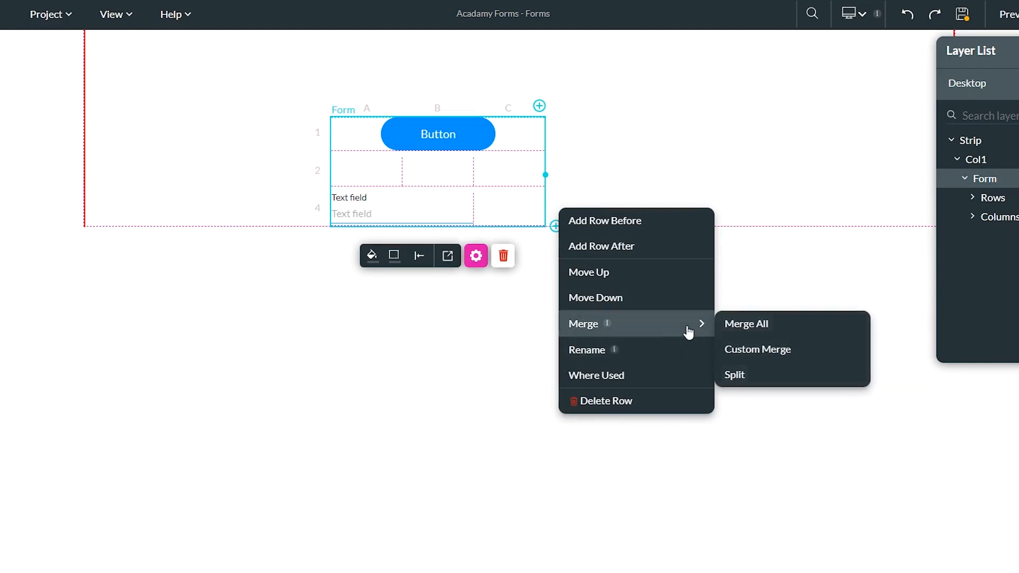
click(742, 372)
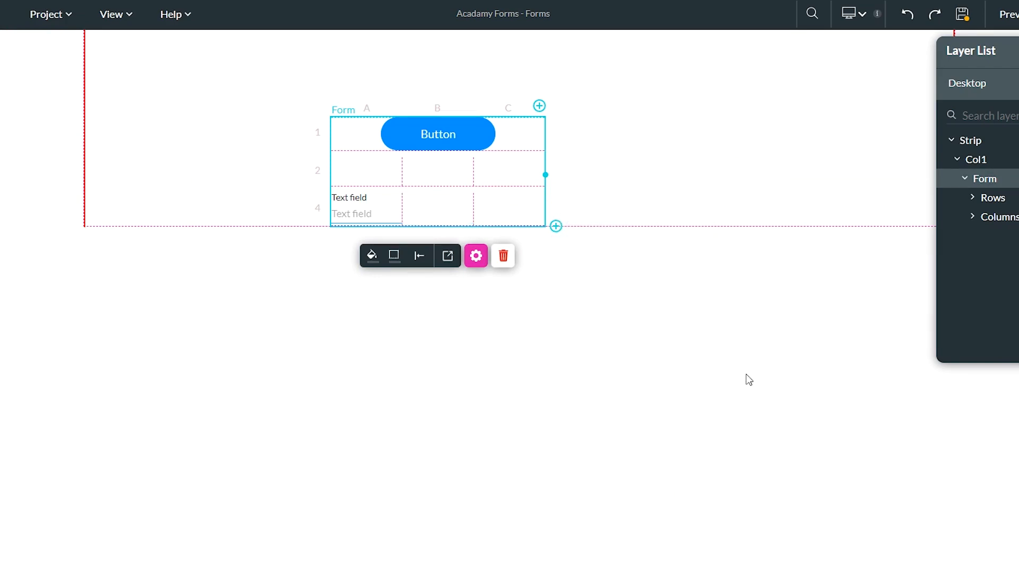
click(326, 292)
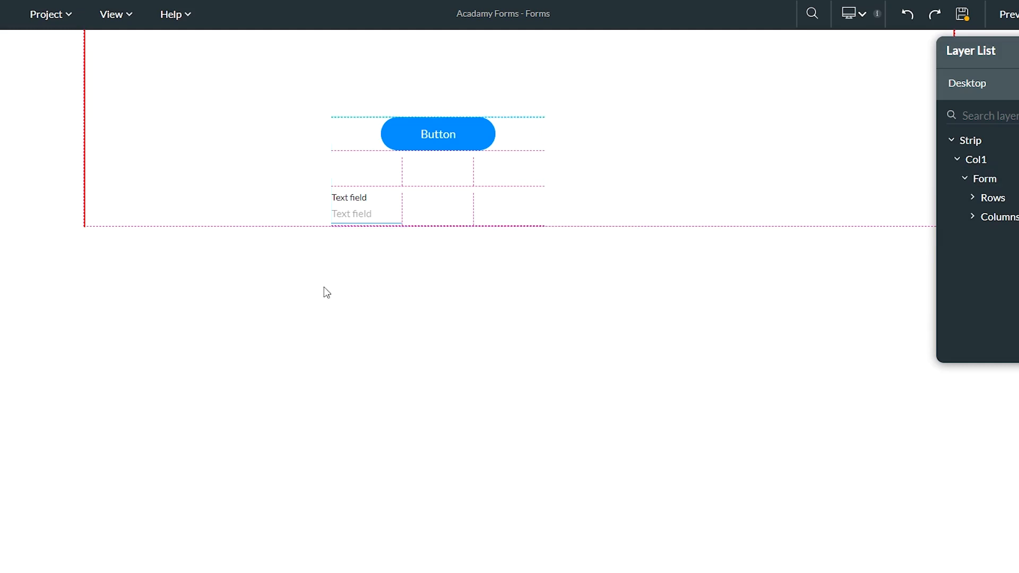
Try left and right alignment on the button in the form's first row, and return it to the centre.
click(434, 138)
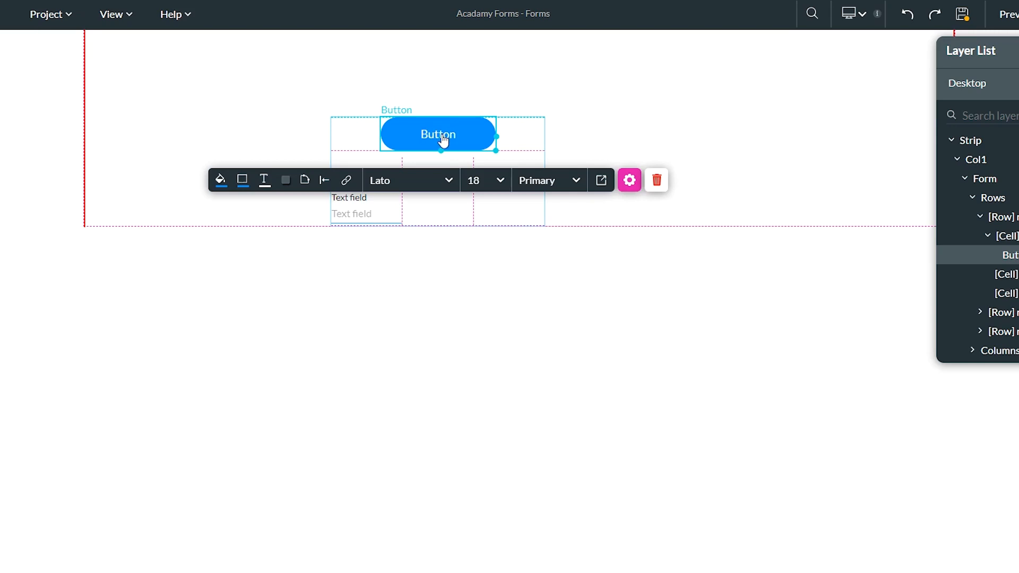
mouse_move(440, 140)
mouse_down()
mouse_move(401, 136)
mouse_move(435, 136)
mouse_up()
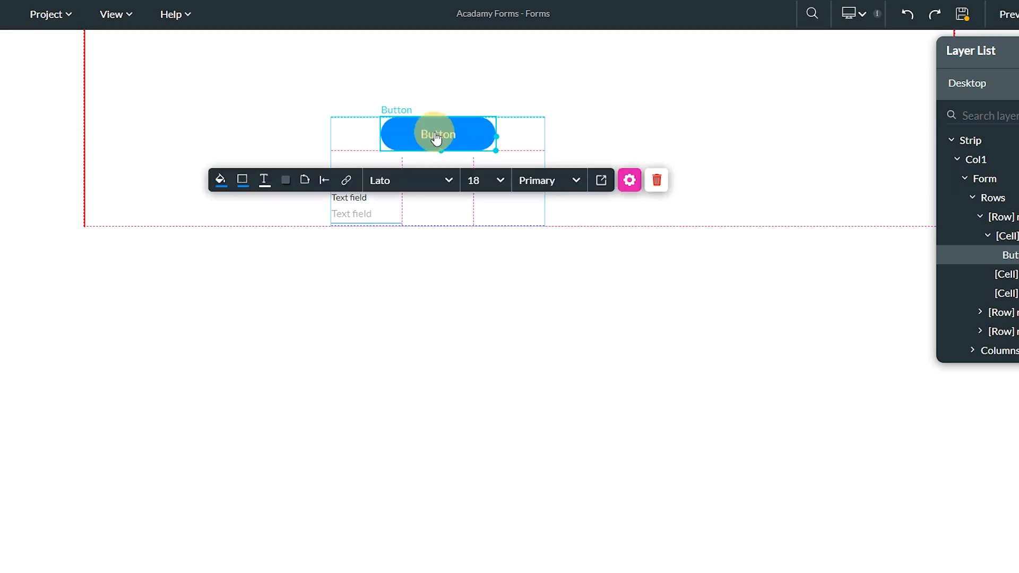
click(324, 185)
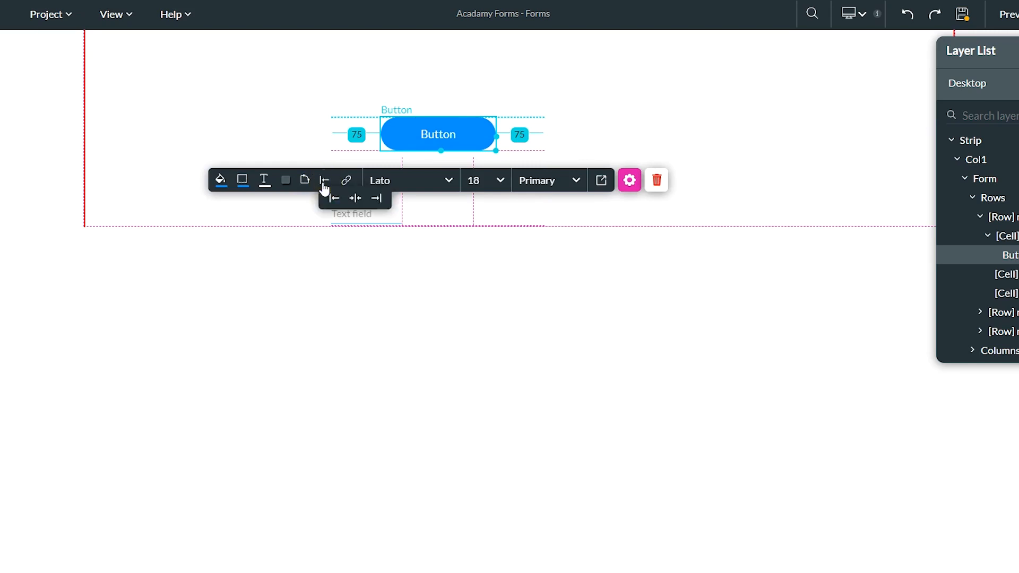
click(328, 197)
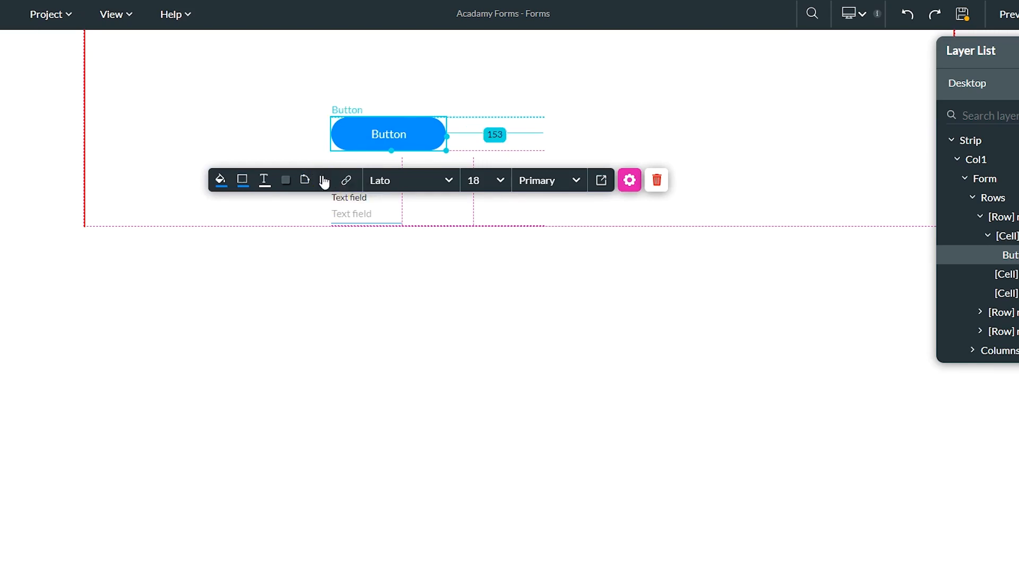
click(323, 180)
click(379, 198)
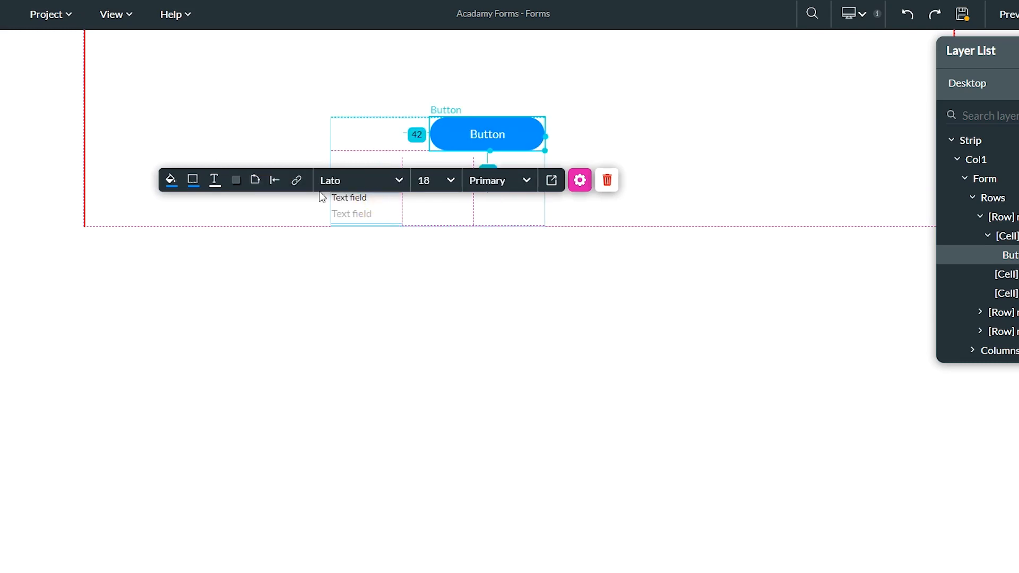
click(277, 181)
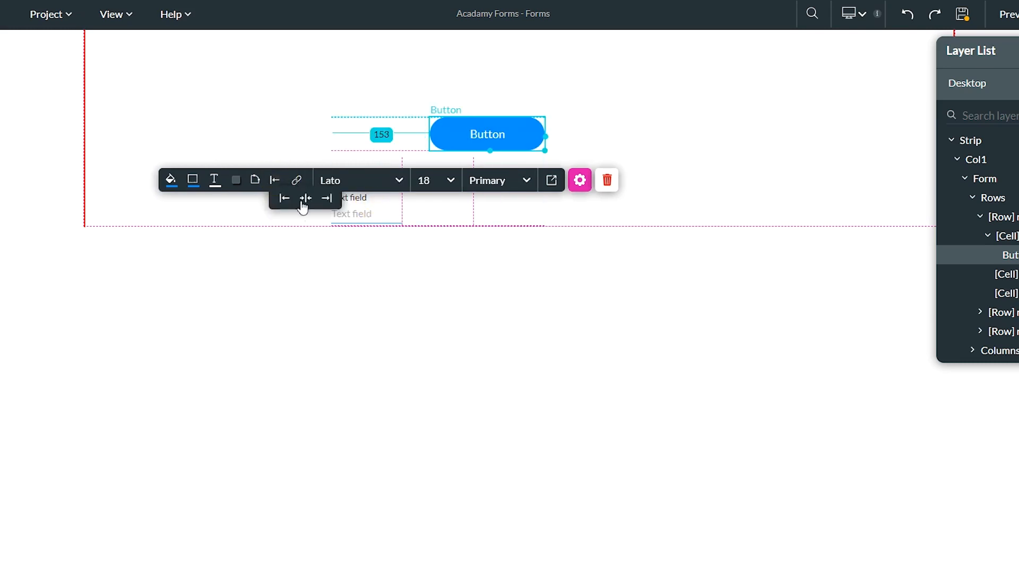
click(305, 197)
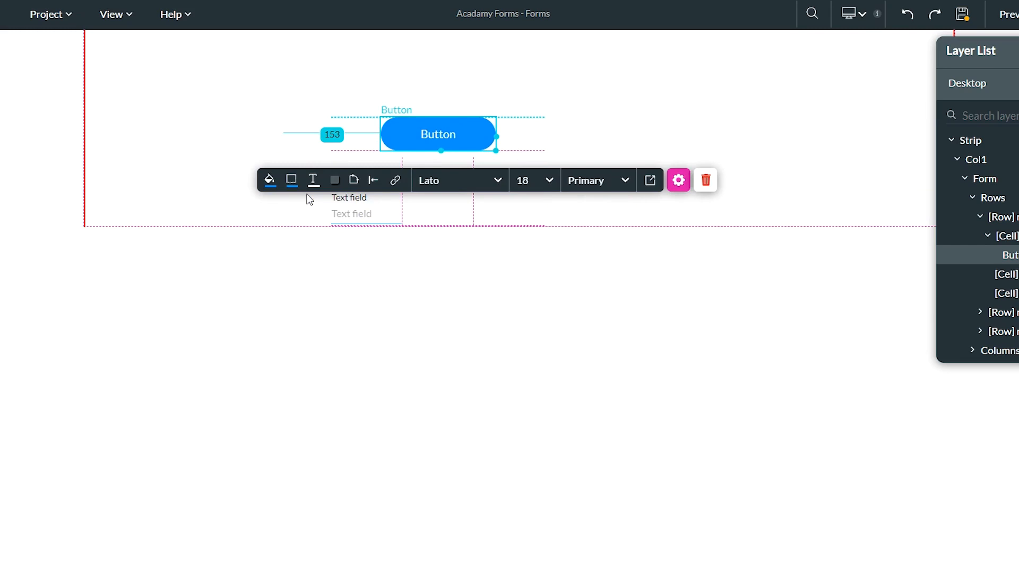
Add two rows at the end of the form and deselect the form.
click(512, 209)
click(556, 226)
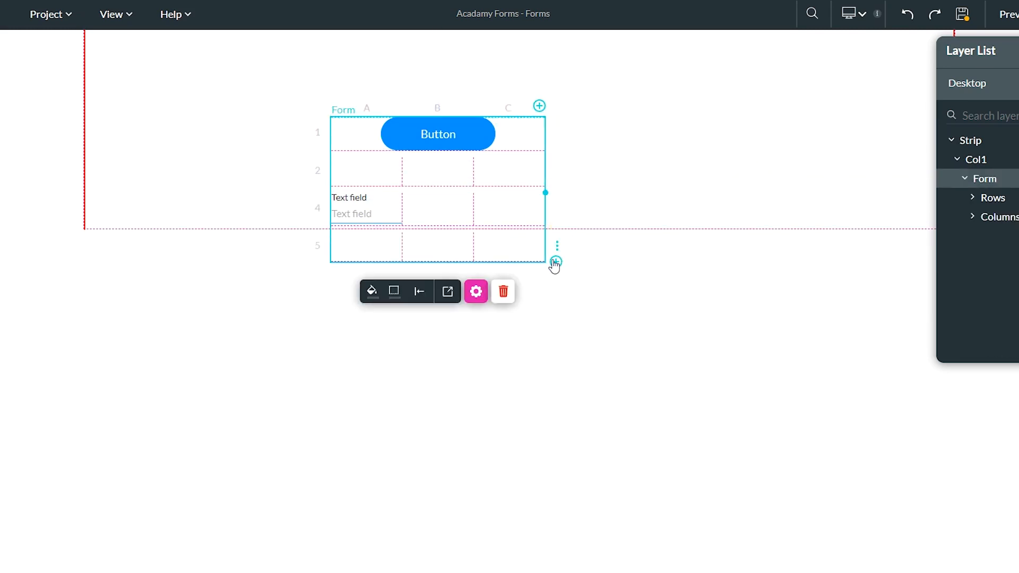
click(555, 262)
click(655, 168)
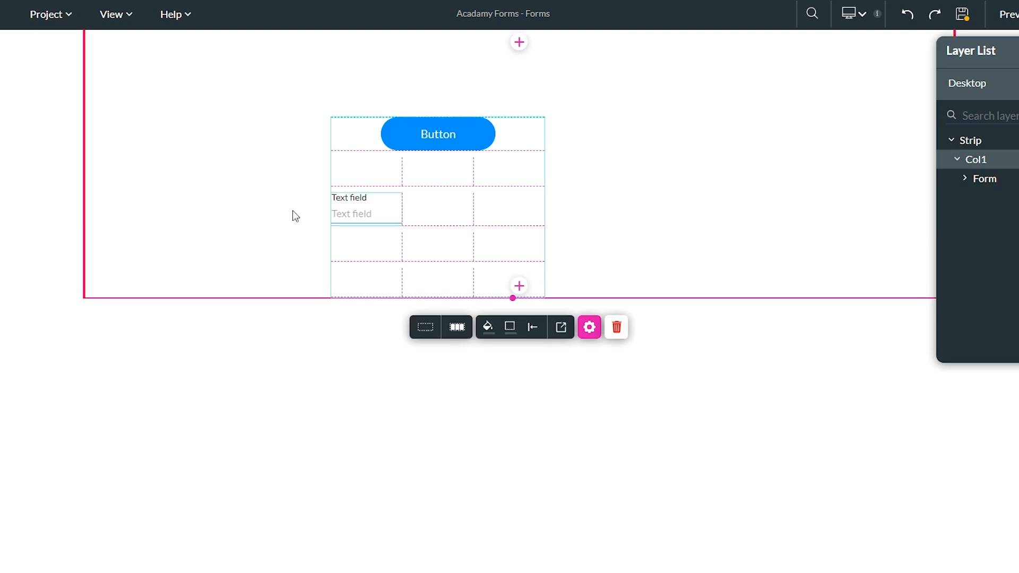
Place an Email field input in the middle cell of row 5, directly below the text field's row.
click(16, 102)
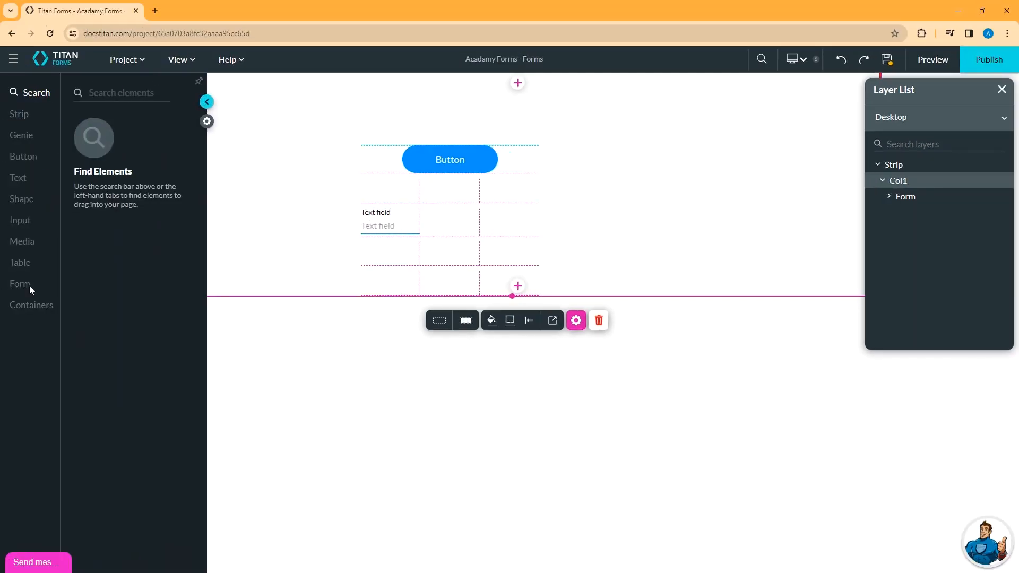
click(19, 221)
drag(119, 264, 454, 259)
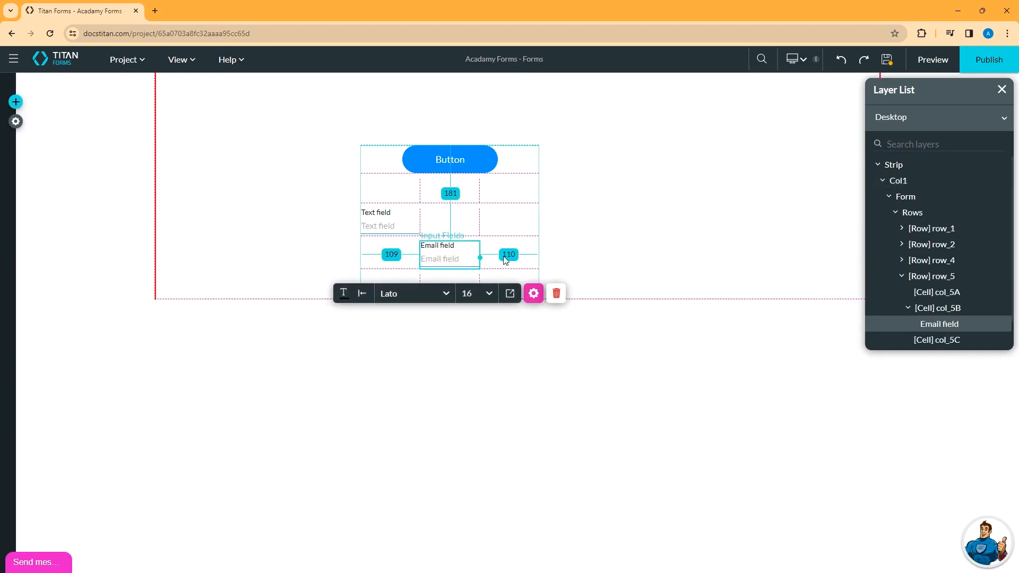
Set the form's spacing to 30 px in its styling options.
click(506, 259)
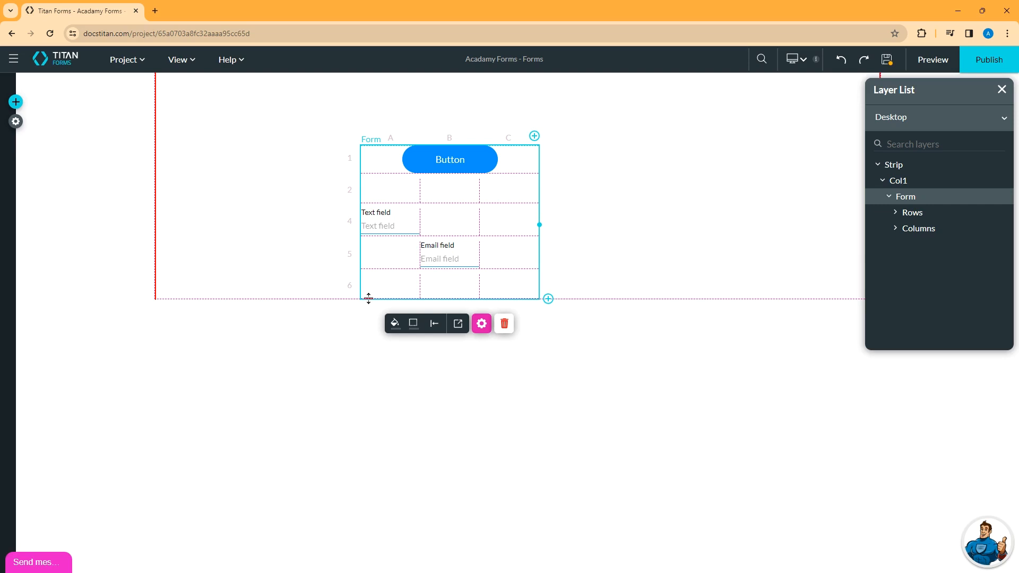
click(458, 323)
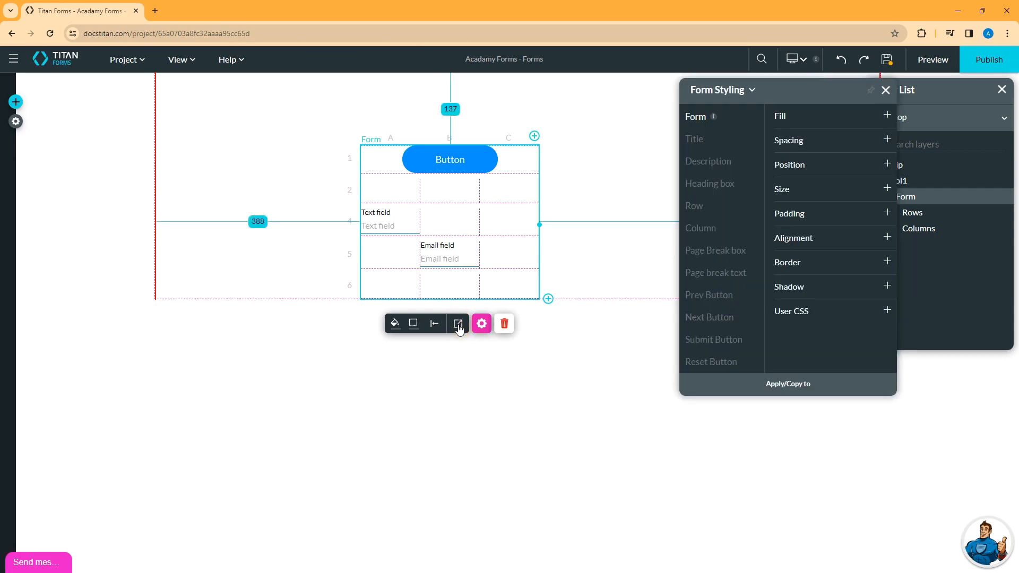
click(884, 140)
click(795, 158)
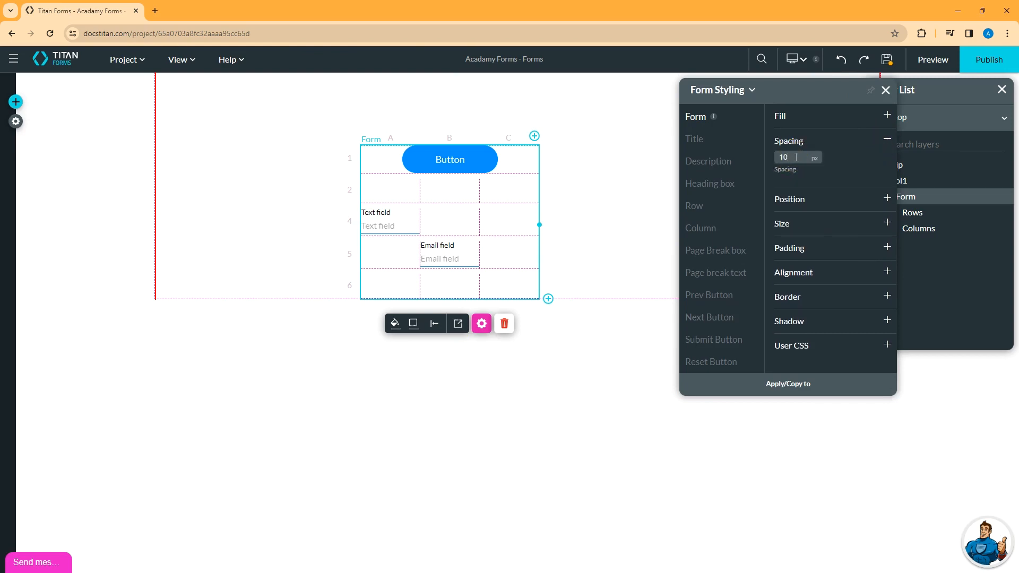
key(BackSpace)
key(BackSpace)
text(30)
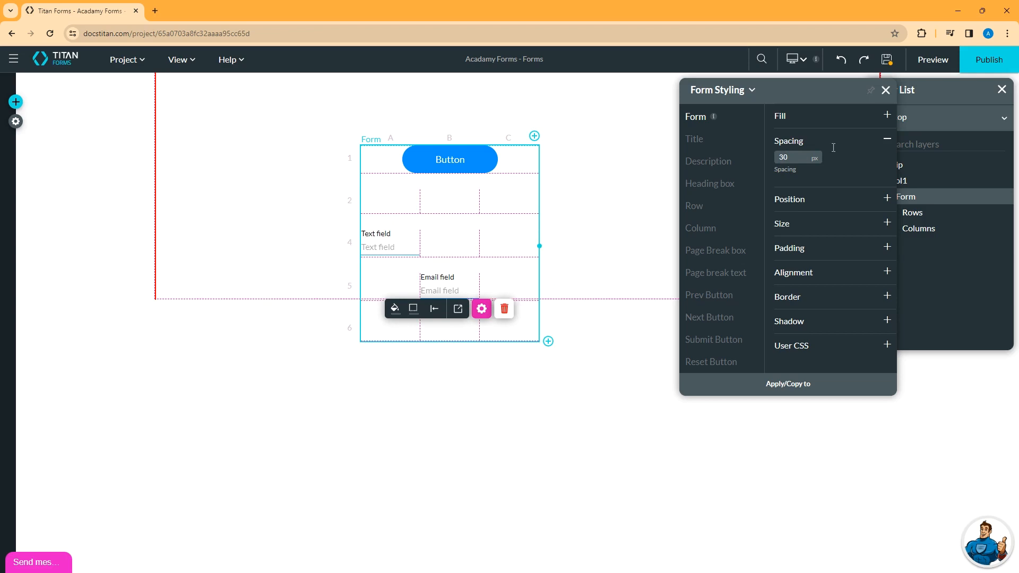
click(610, 228)
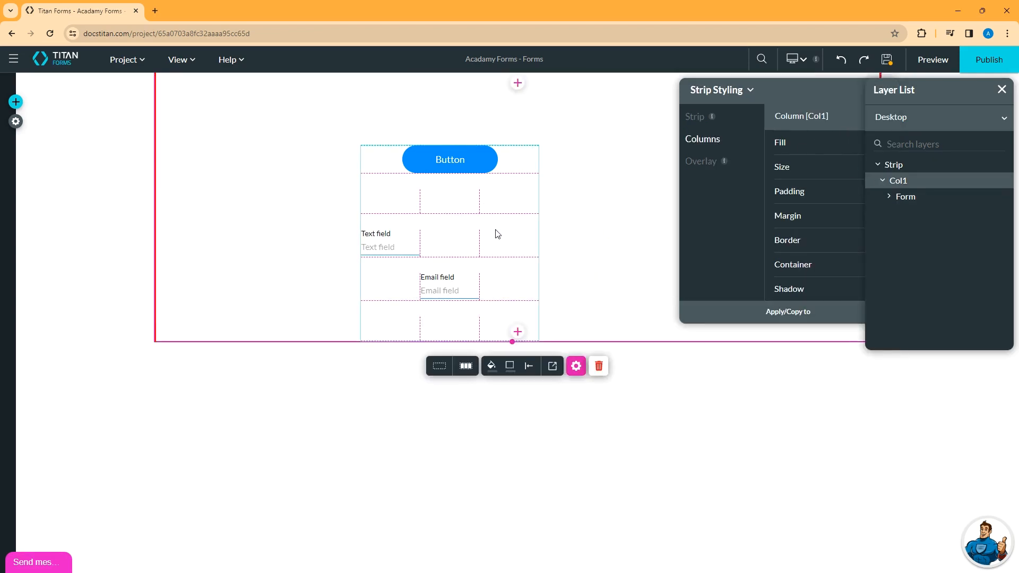
click(393, 243)
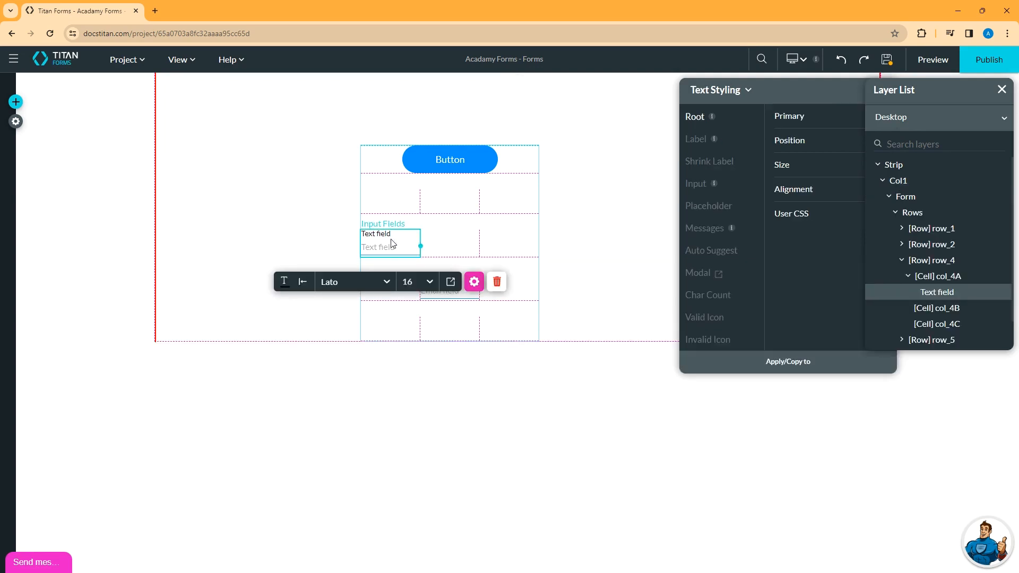
click(430, 234)
click(405, 246)
click(406, 219)
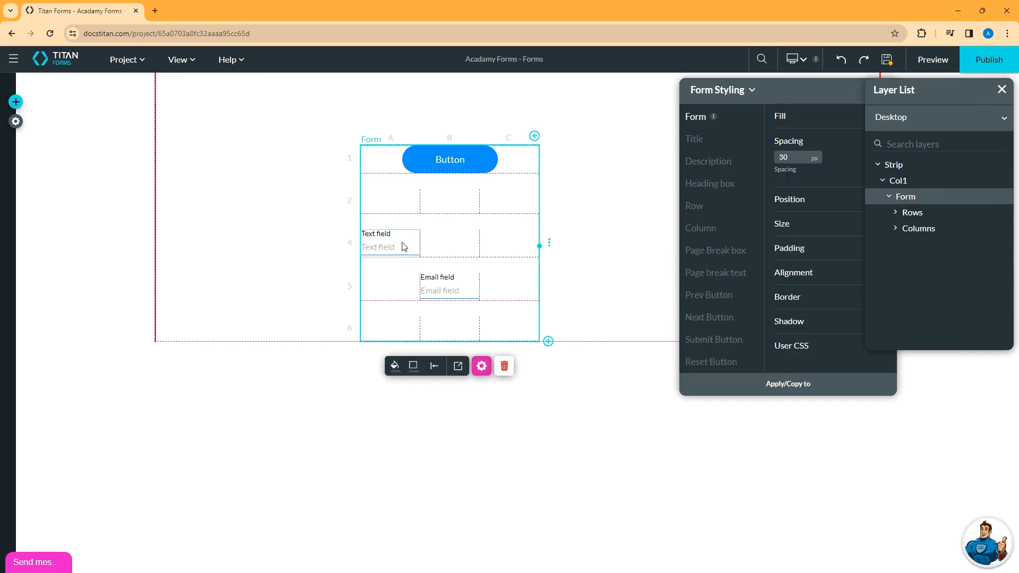
click(404, 246)
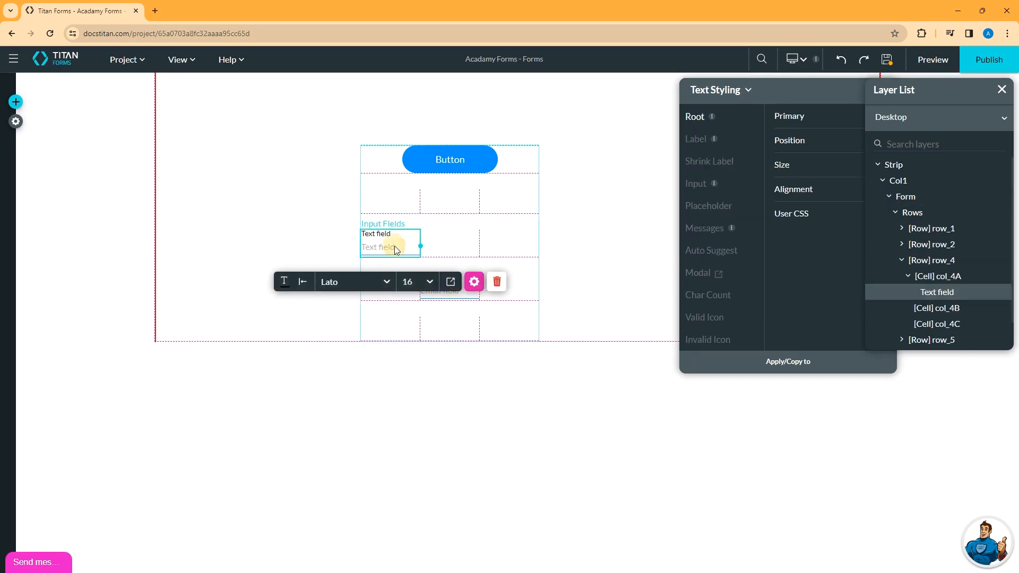
Set the form's spacing to 20 px in its styling options.
click(476, 335)
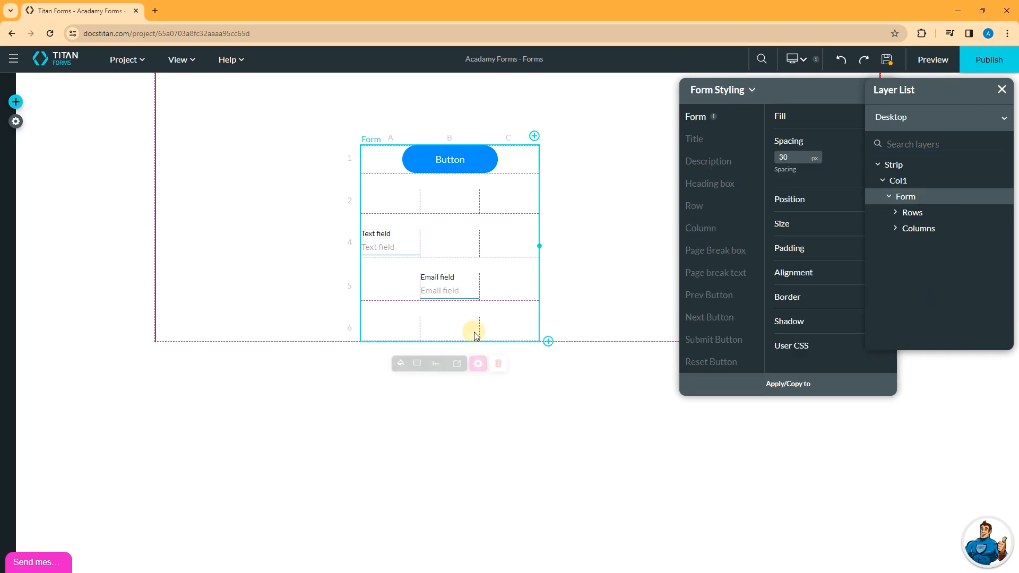
click(457, 367)
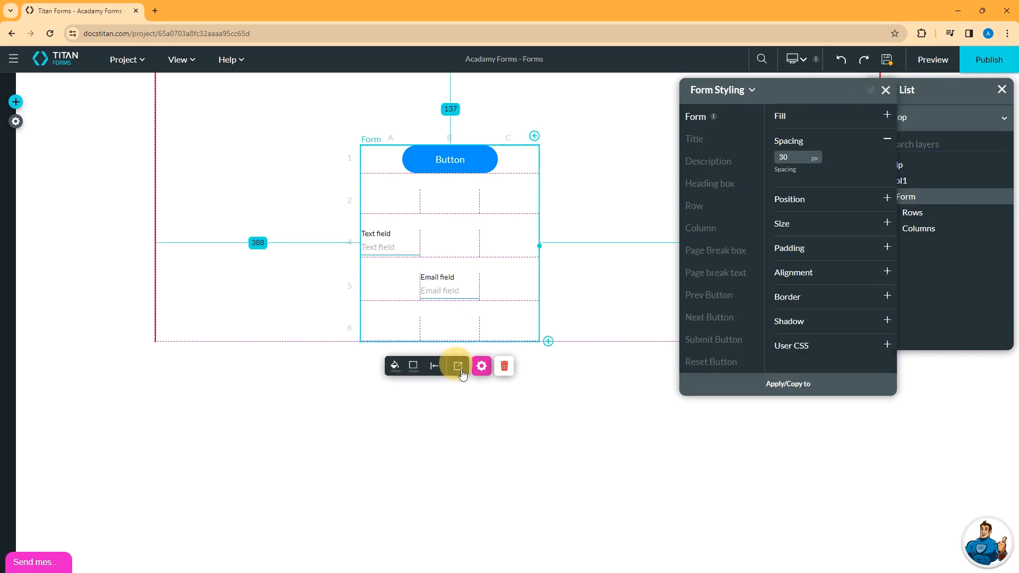
click(795, 157)
key(BackSpace)
key(BackSpace)
text(20)
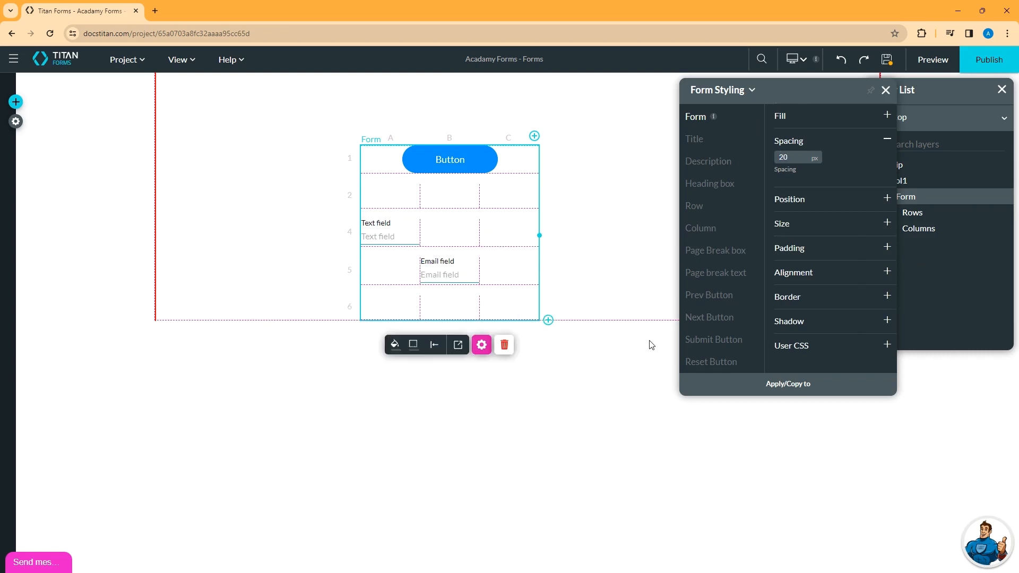
click(509, 306)
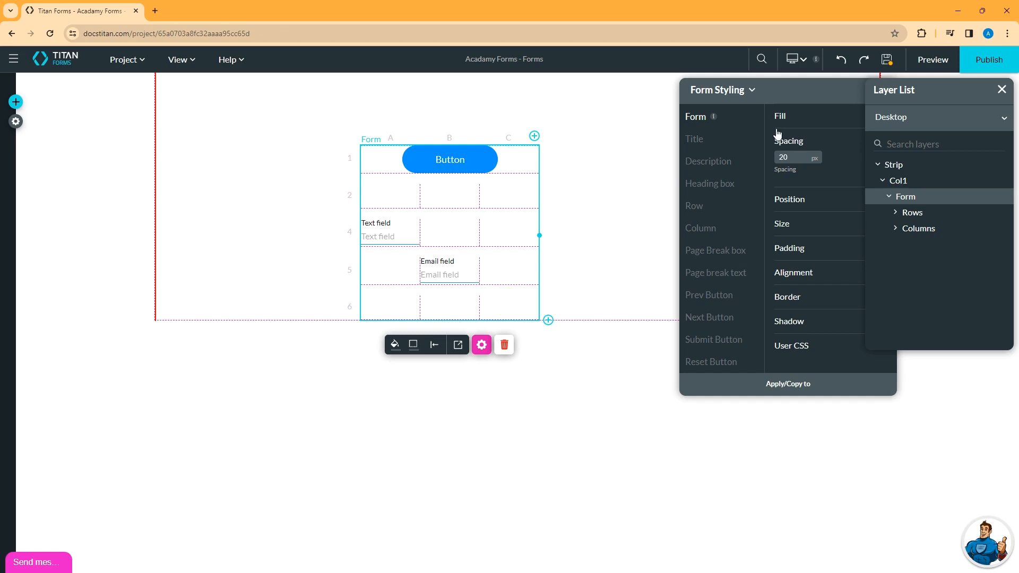
Show the Layer List and expand the form's rows in it.
click(191, 64)
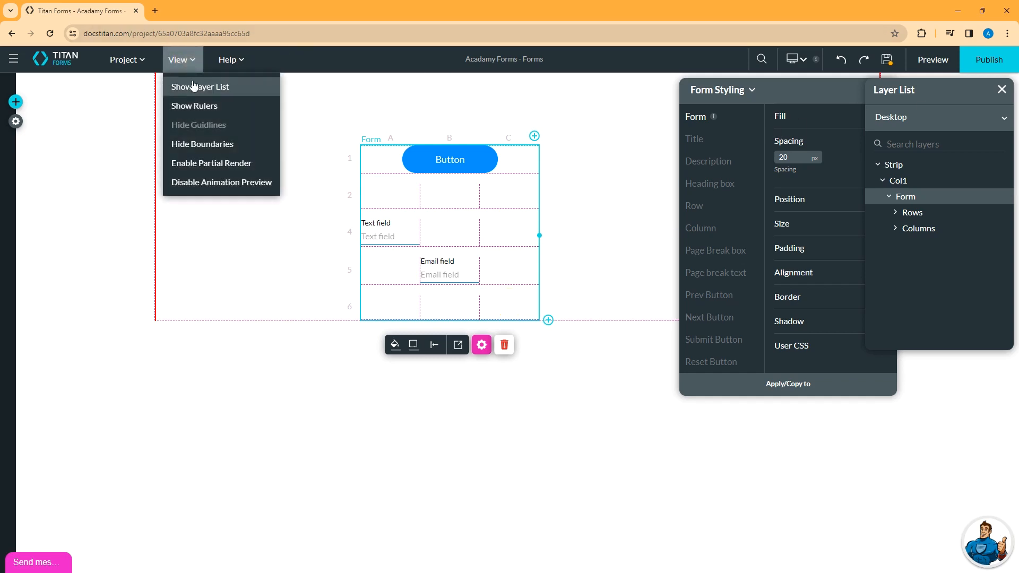
click(194, 86)
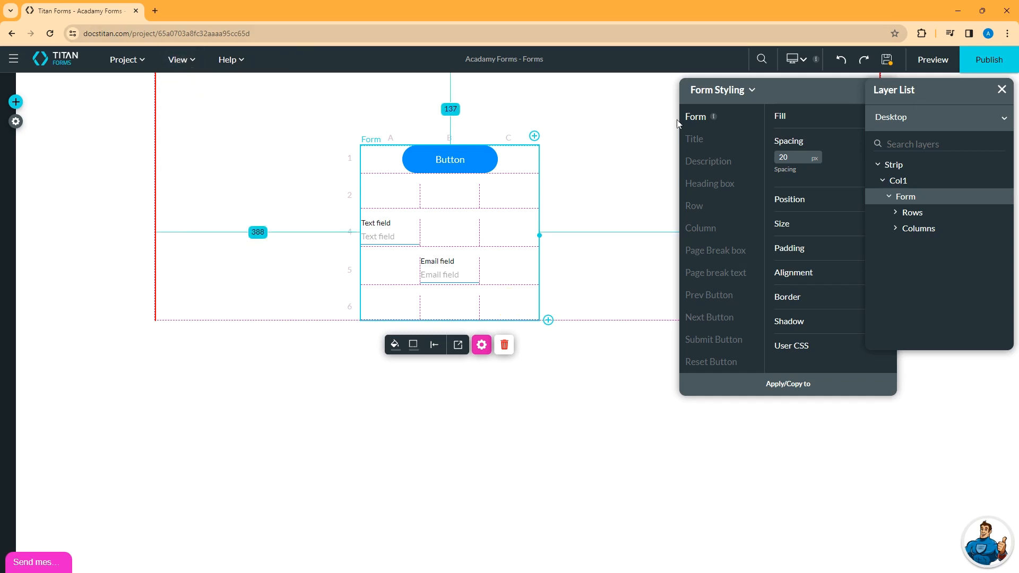
click(895, 212)
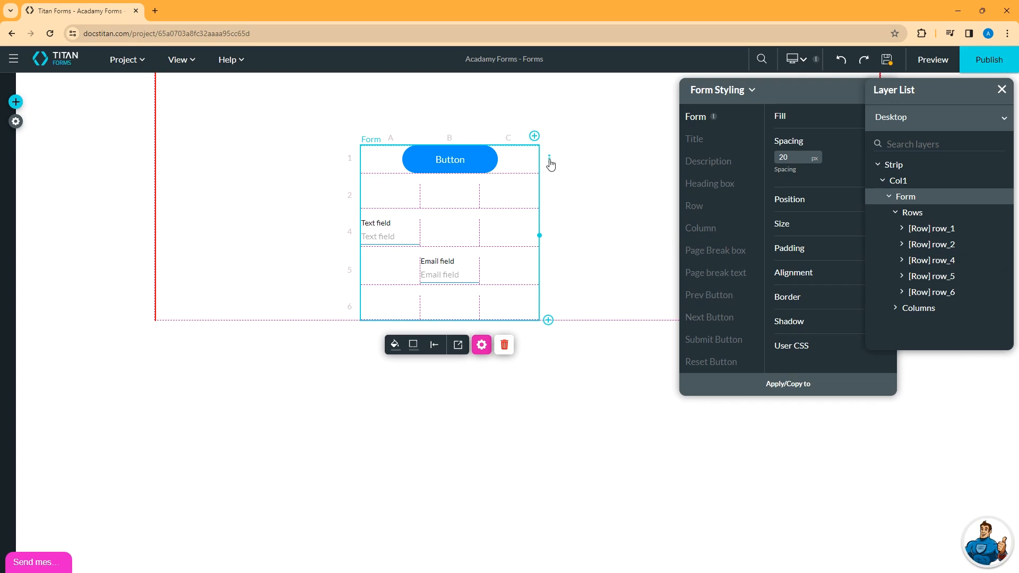
Rename the form's first row as row_button.
click(550, 161)
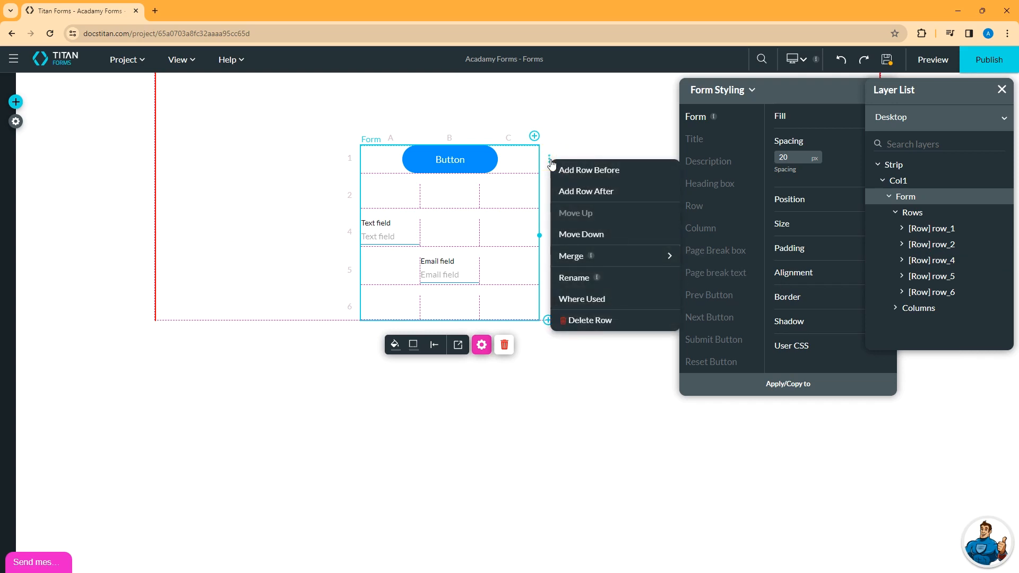
click(569, 278)
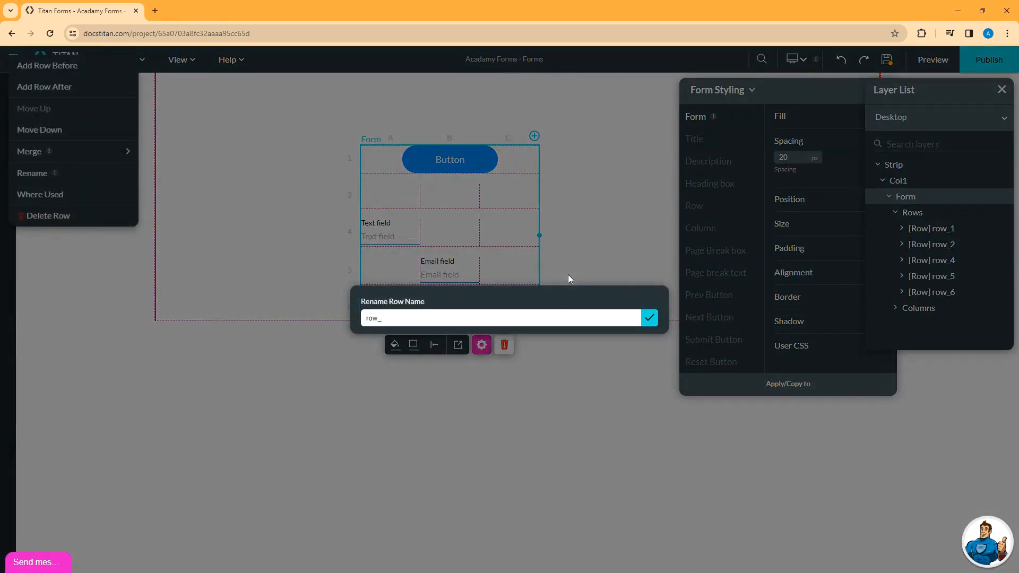
text(button)
click(650, 317)
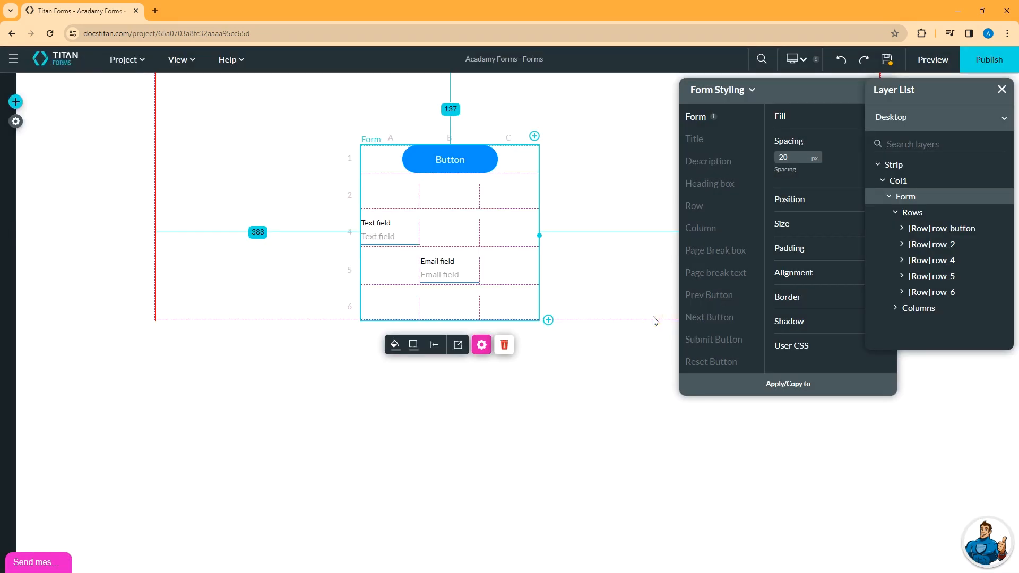
Rename the row containing the email field as row_email and deselect the form.
click(546, 320)
click(581, 383)
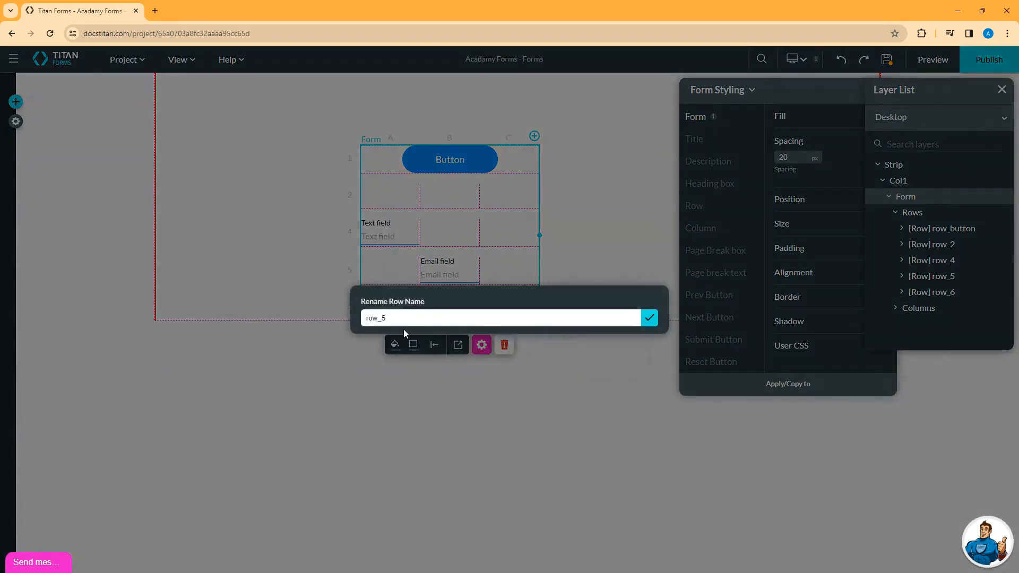
key(BackSpace)
text(email)
click(650, 319)
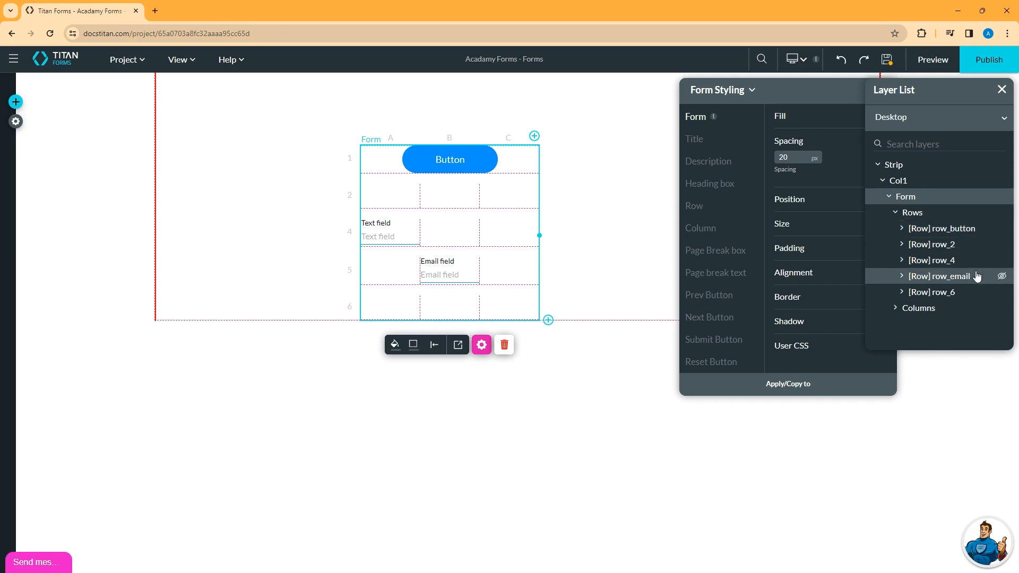
click(637, 207)
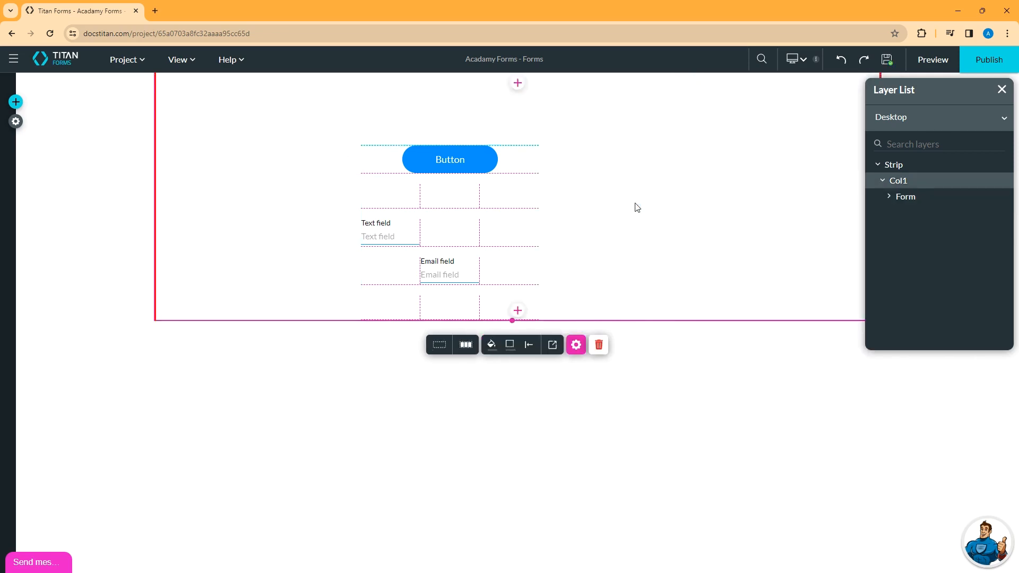
Switch the project to the Laptop device layout and on to the Tablet (L) layout.
click(804, 59)
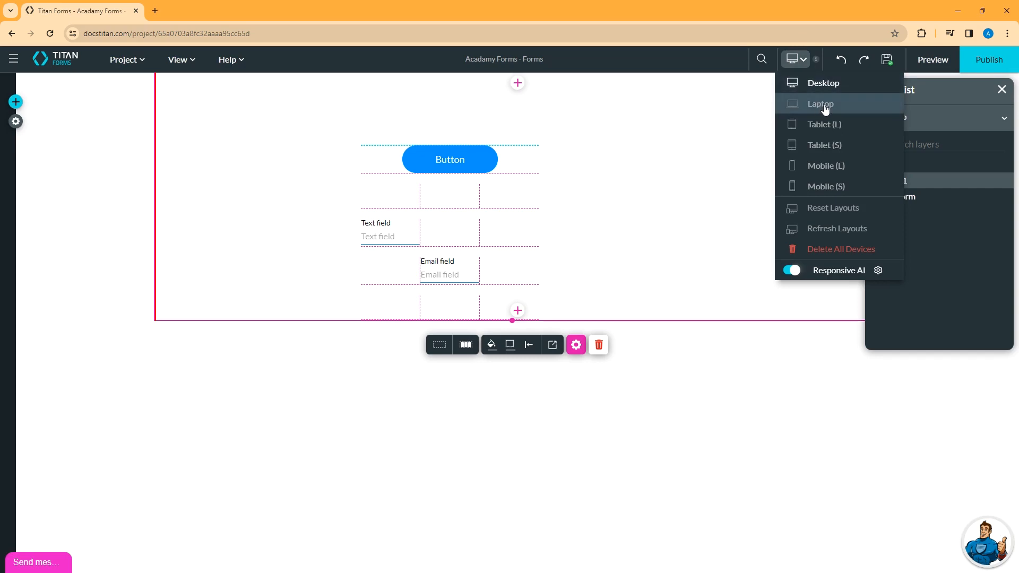
click(833, 104)
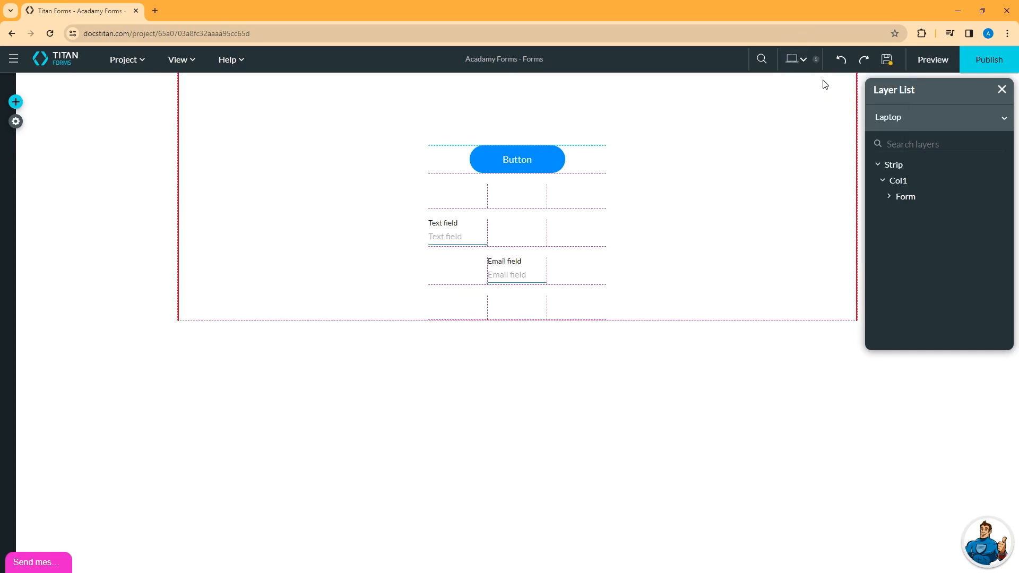
click(803, 60)
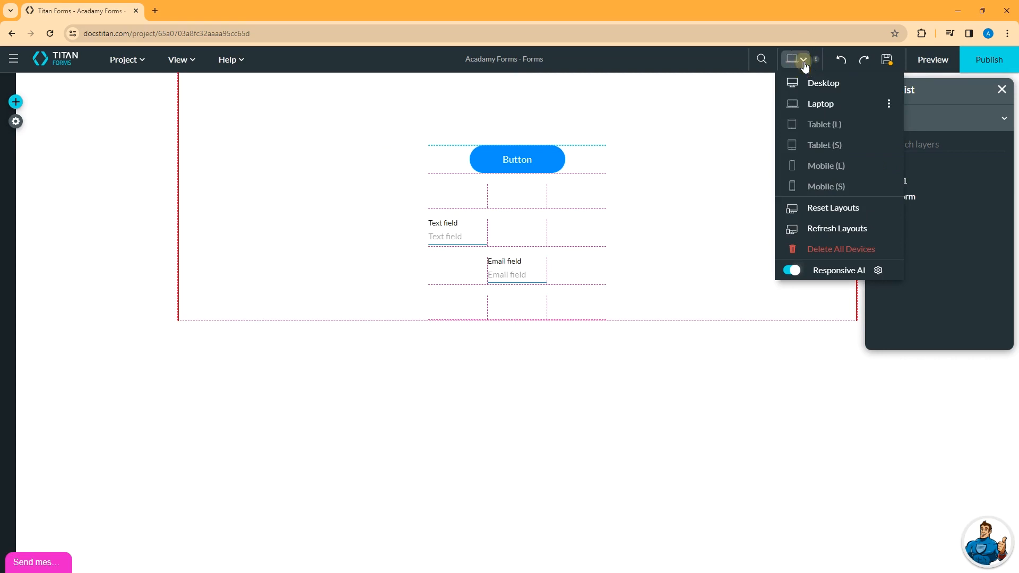
click(816, 123)
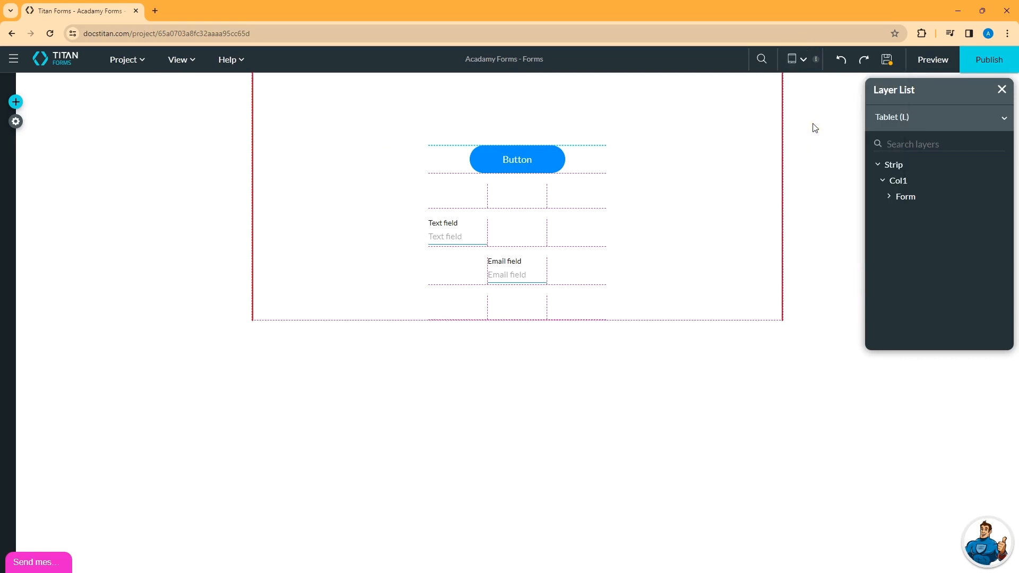
Switch to the Mobile (L) device layout and create it with Auto Layout.
click(806, 62)
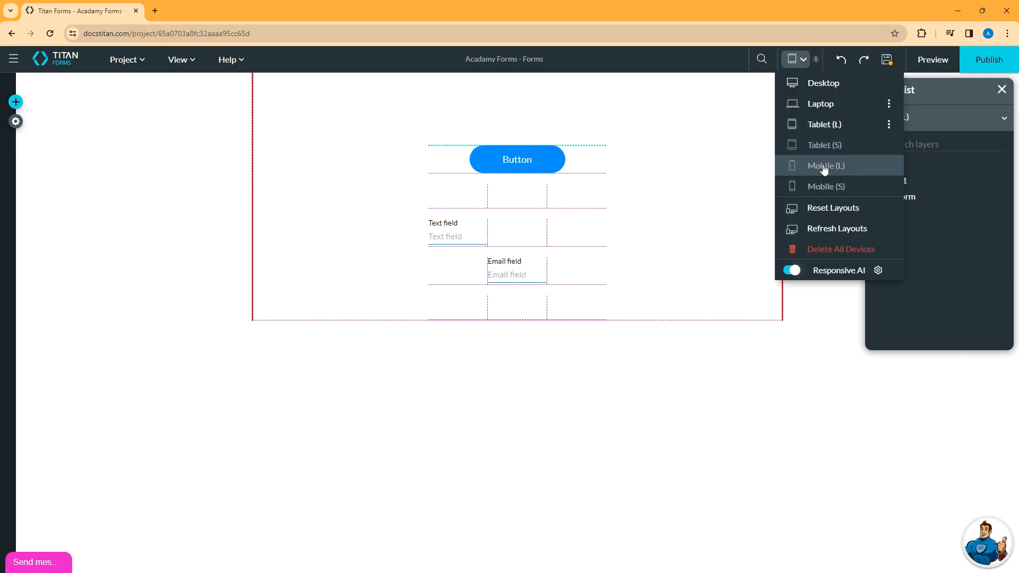
click(824, 167)
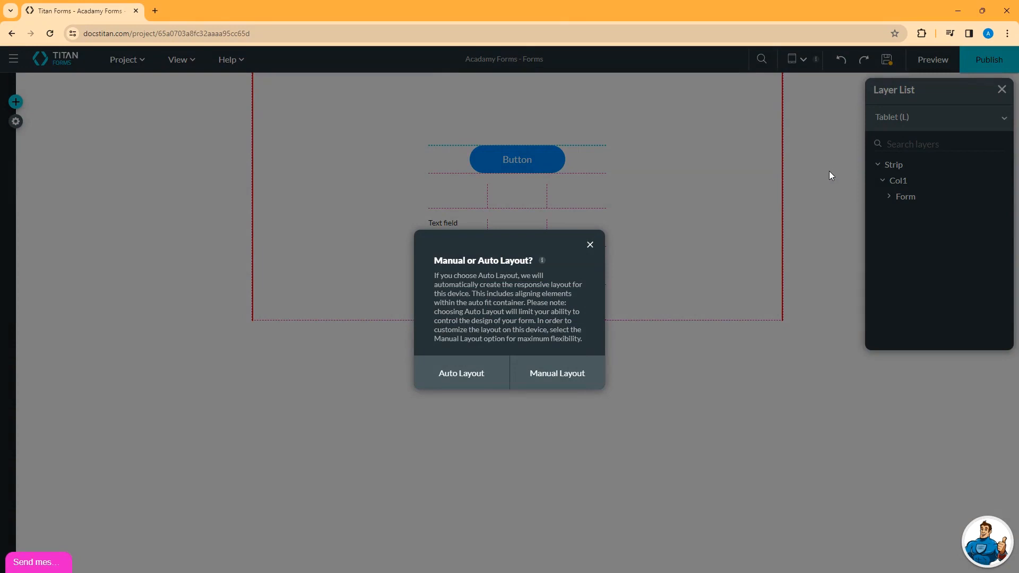
click(461, 374)
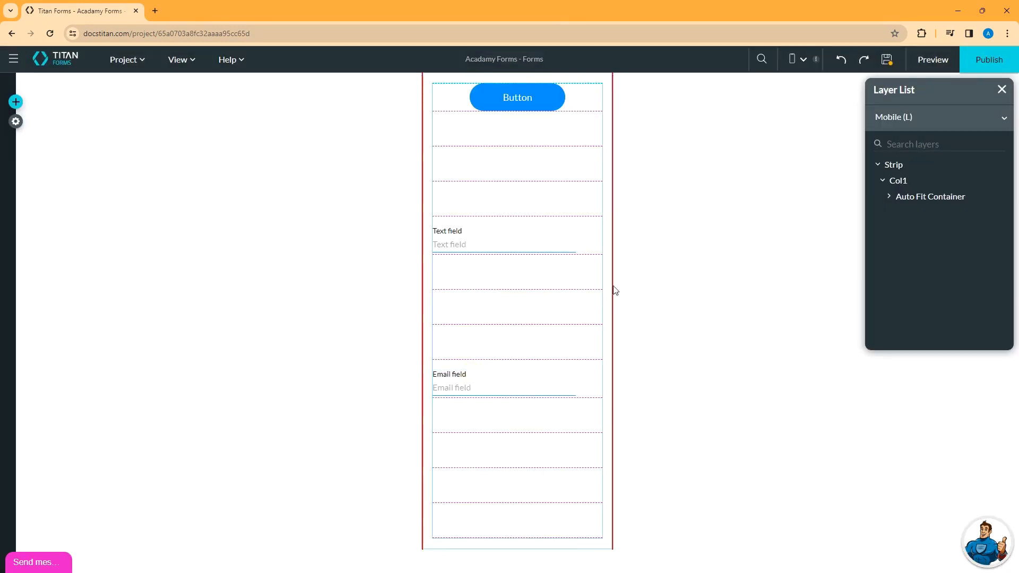